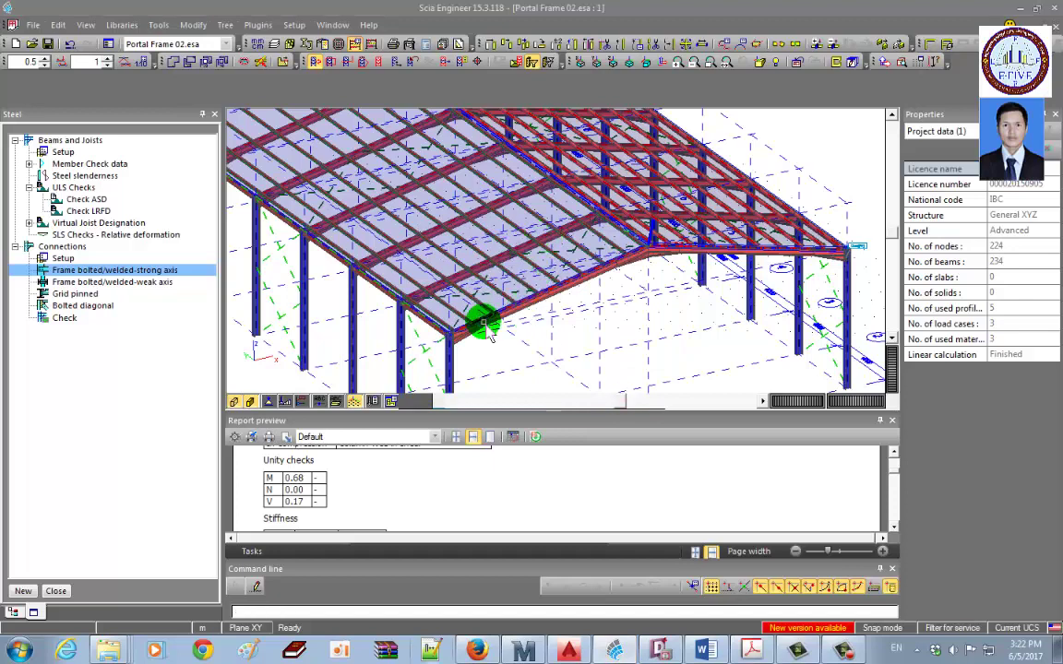
Isolate the end portal frame by selecting its four members in a side view and activating only the selected members.
scroll(482, 318, up, 5)
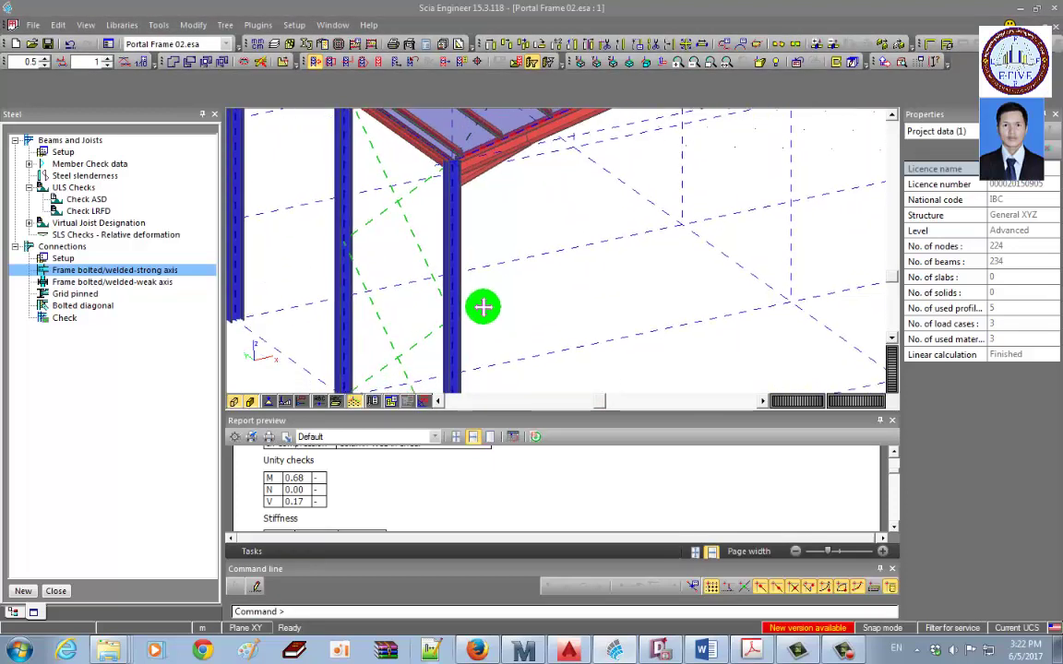
scroll(482, 307, down, 6)
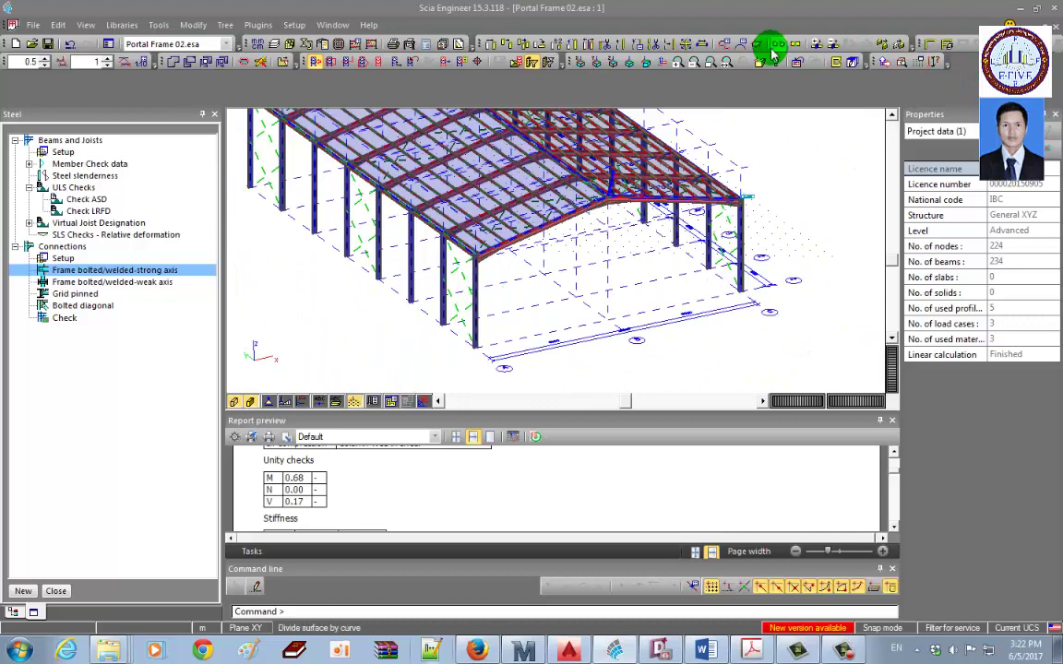
click(533, 61)
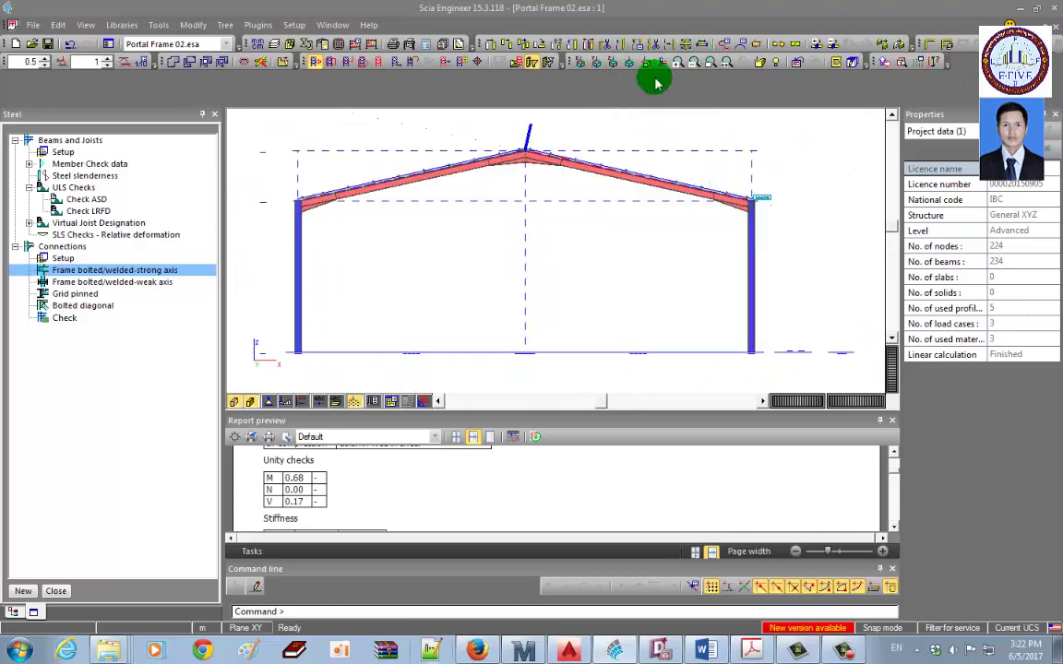
click(516, 61)
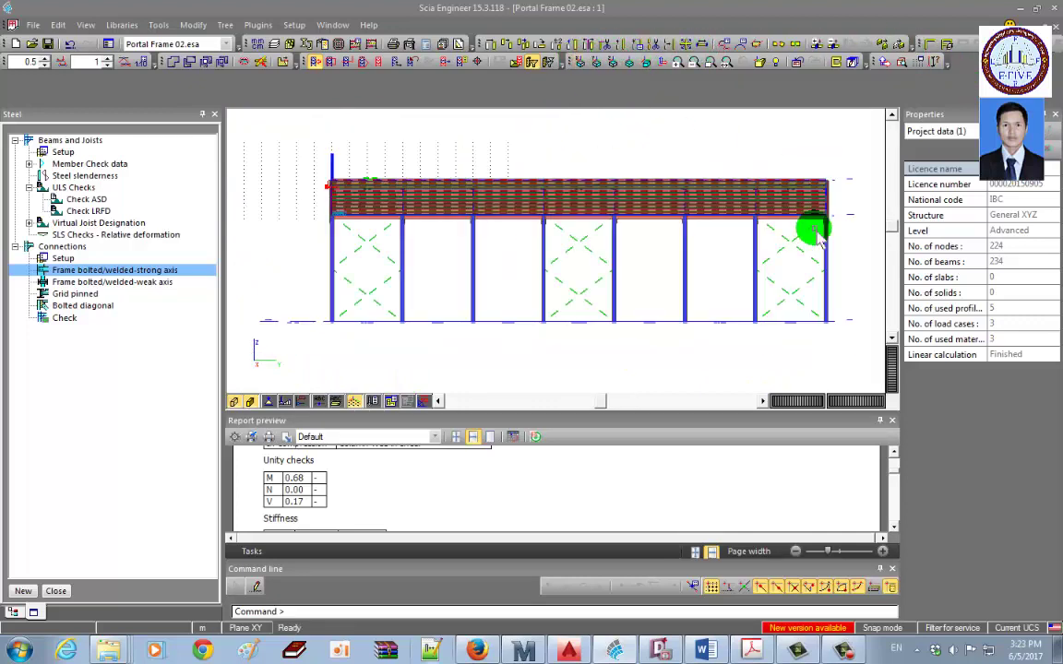
middle_drag(814, 229, 701, 231)
drag(696, 144, 776, 348)
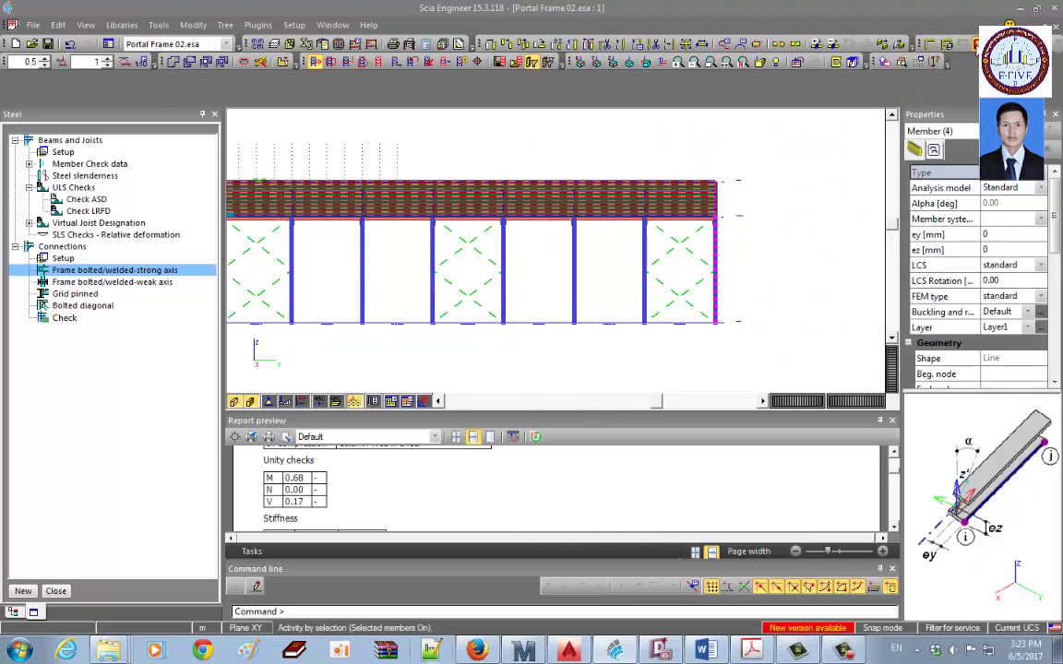
click(975, 45)
middle_drag(754, 249, 723, 261)
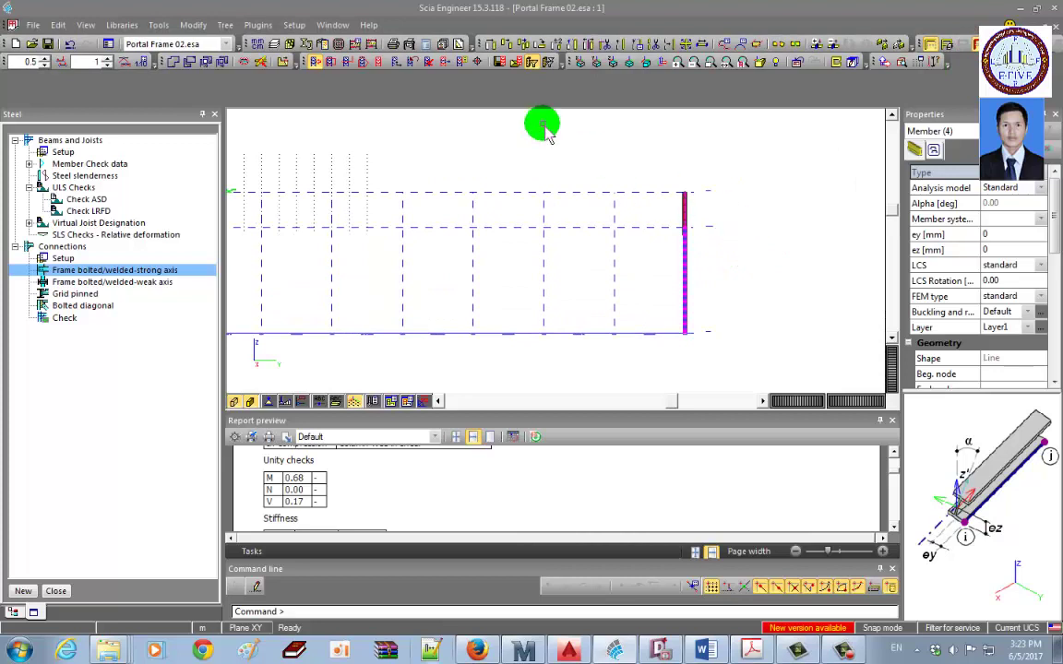
click(629, 63)
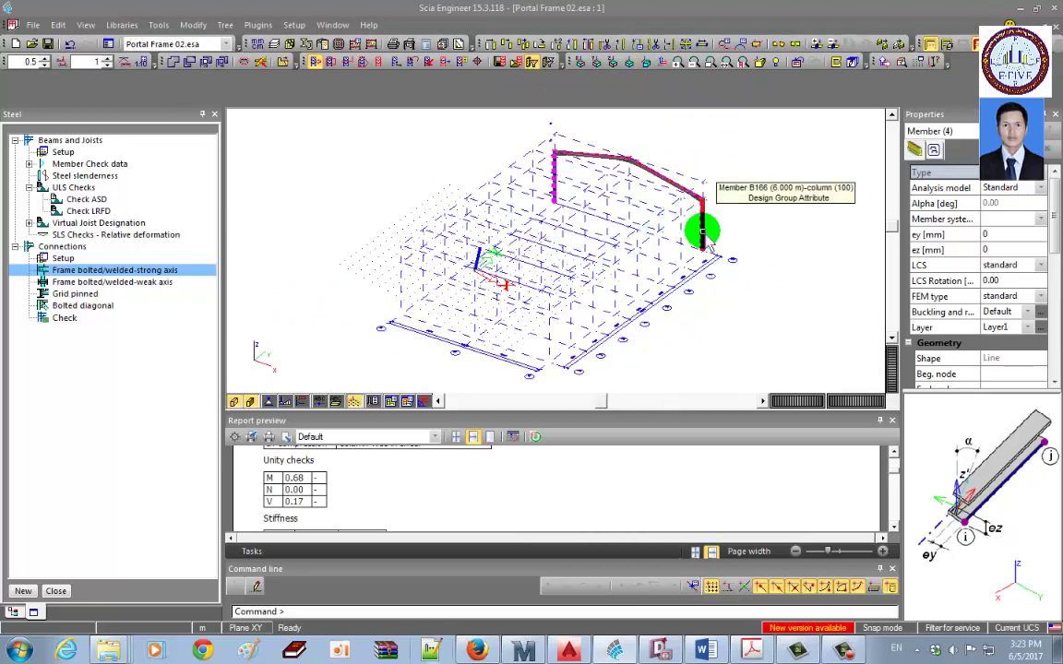
scroll(636, 232, up, 10)
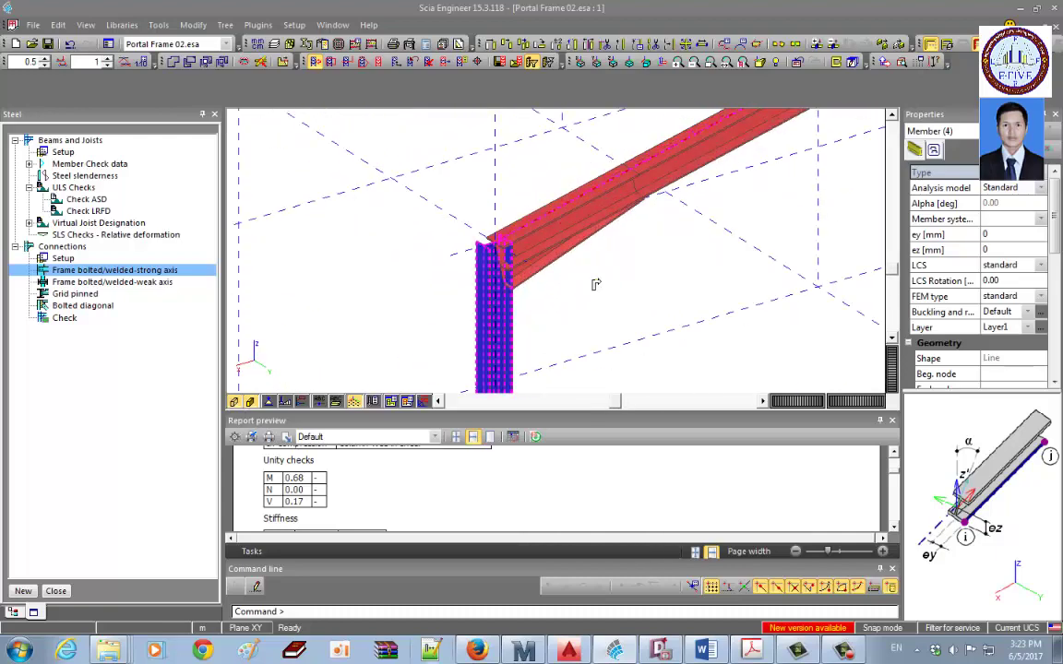
middle_drag(674, 378, 586, 278)
key(Escape)
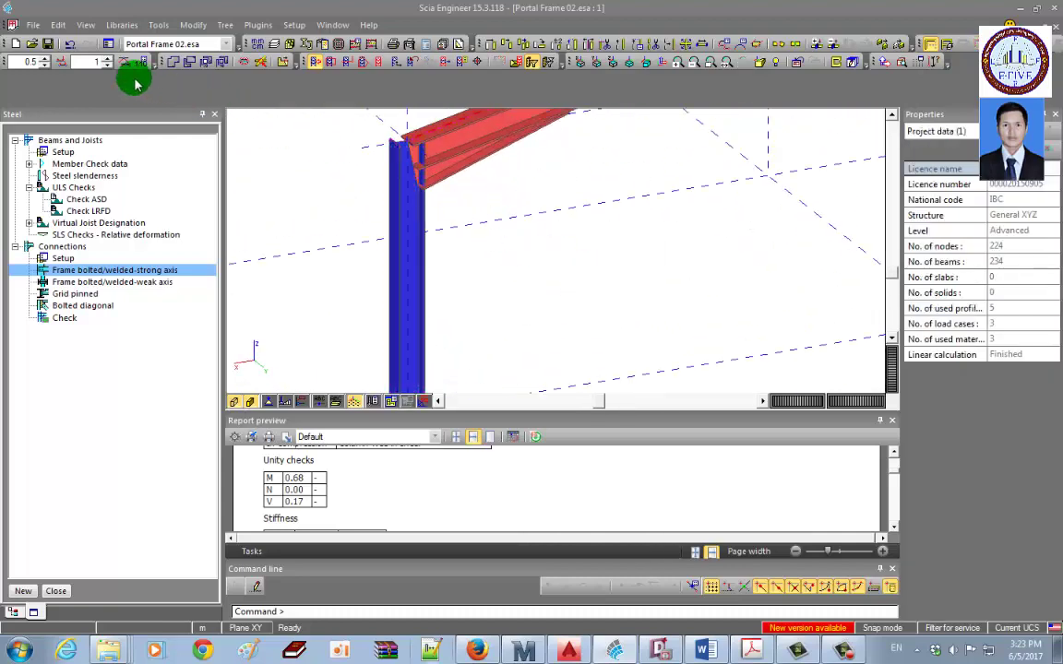
Set the view parameters to Analysis model - volumes for the isolated frame.
click(85, 25)
mouse_move(166, 45)
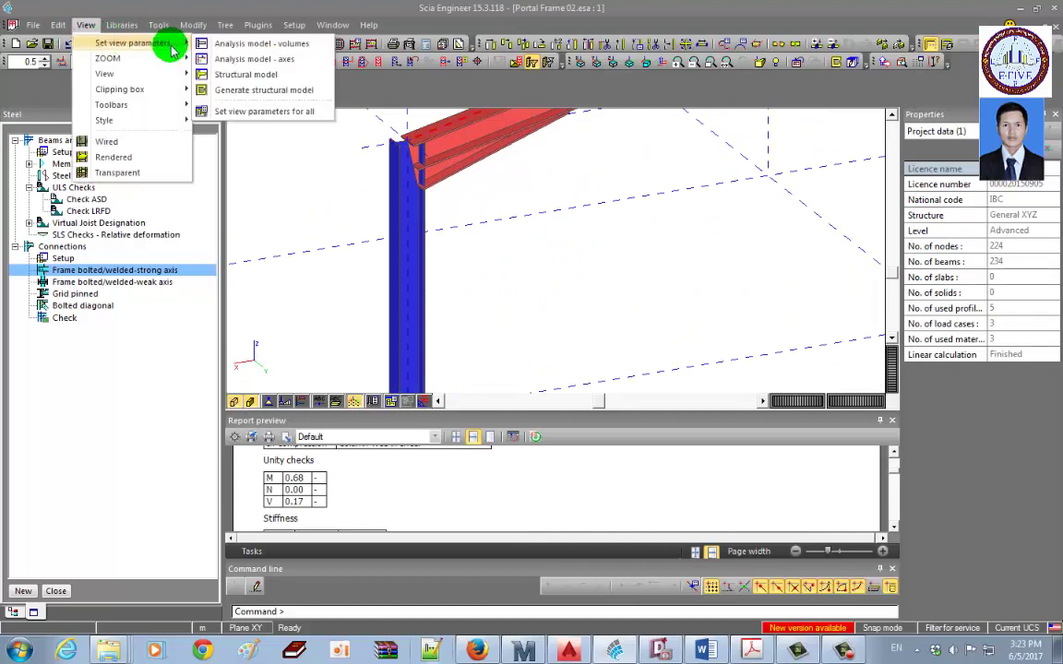
click(249, 42)
middle_drag(503, 274, 497, 311)
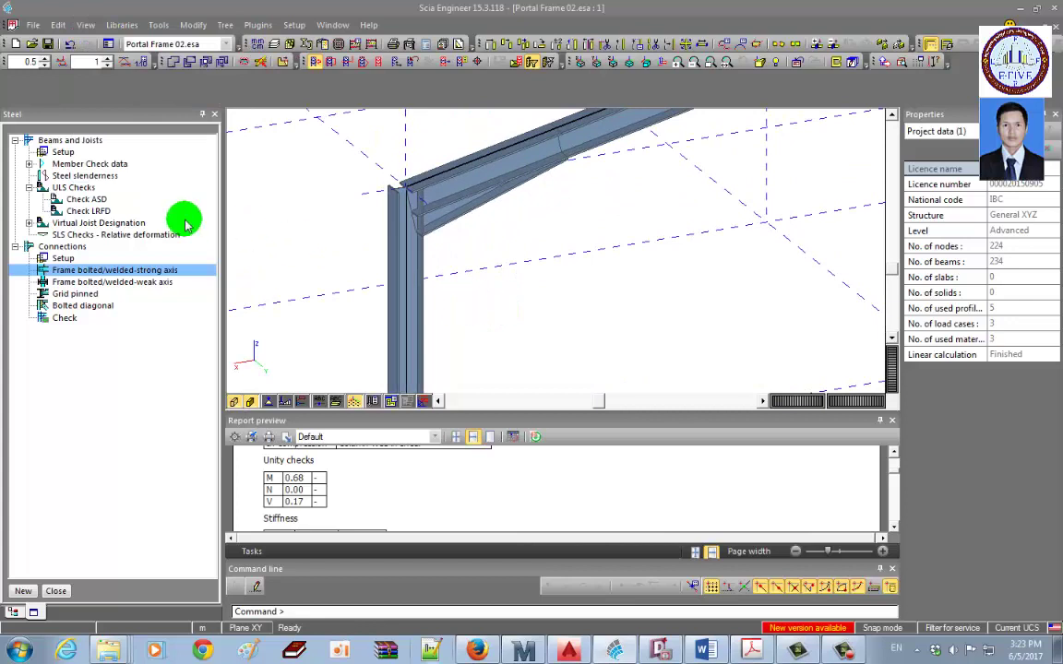
Create a strong-axis frame bolted/welded connection at the eave node where the column meets the haunched rafter, and select it.
double_click(92, 270)
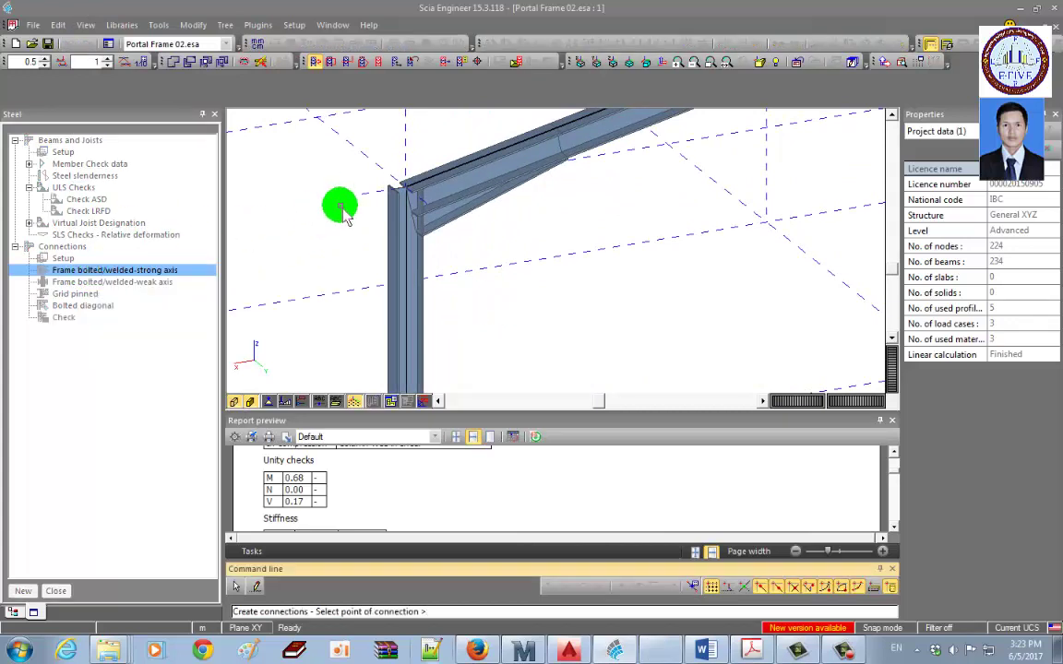
click(495, 297)
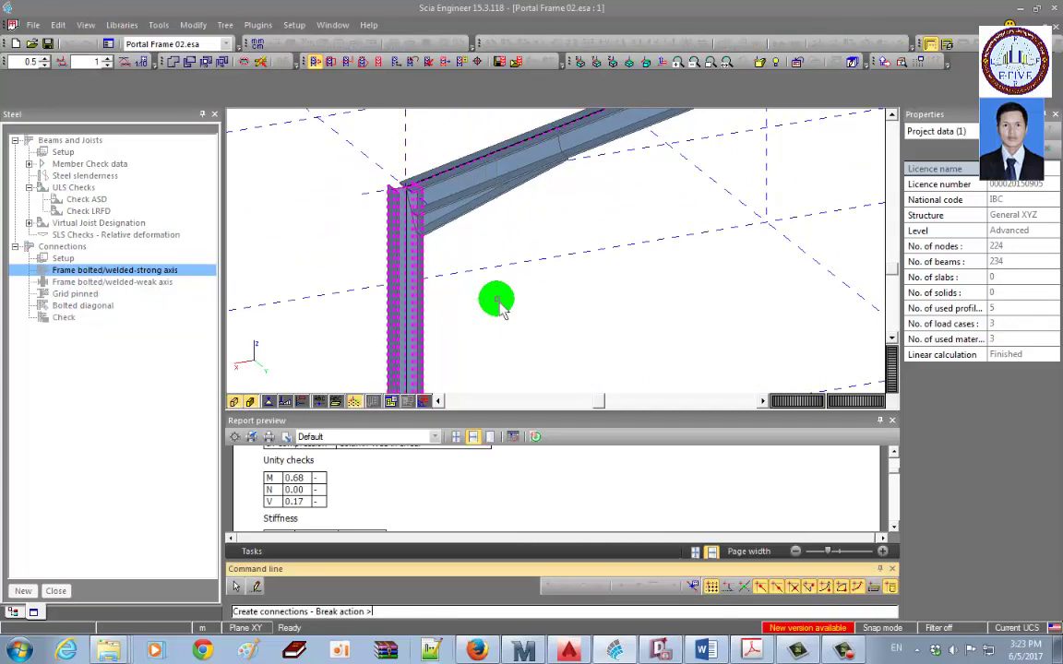
key(Escape)
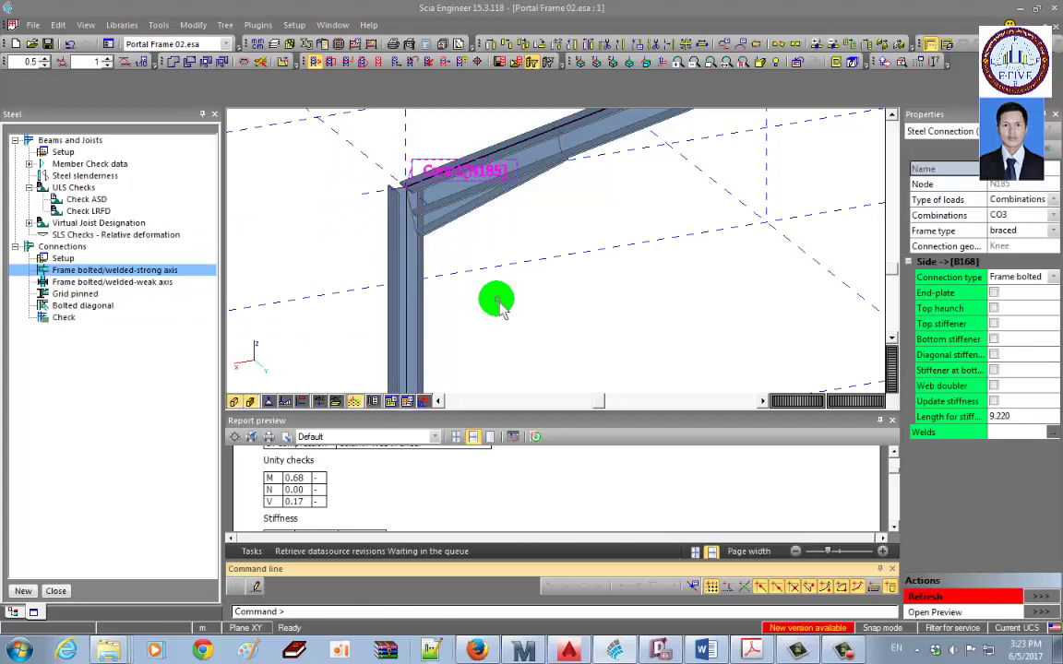
scroll(457, 147, up, 4)
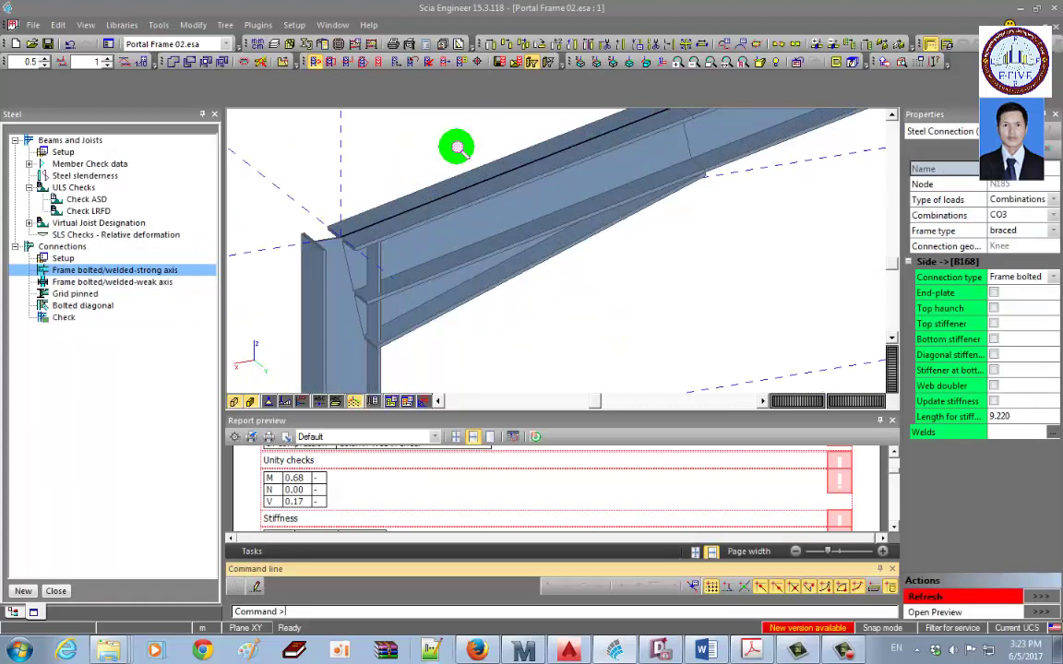
click(387, 183)
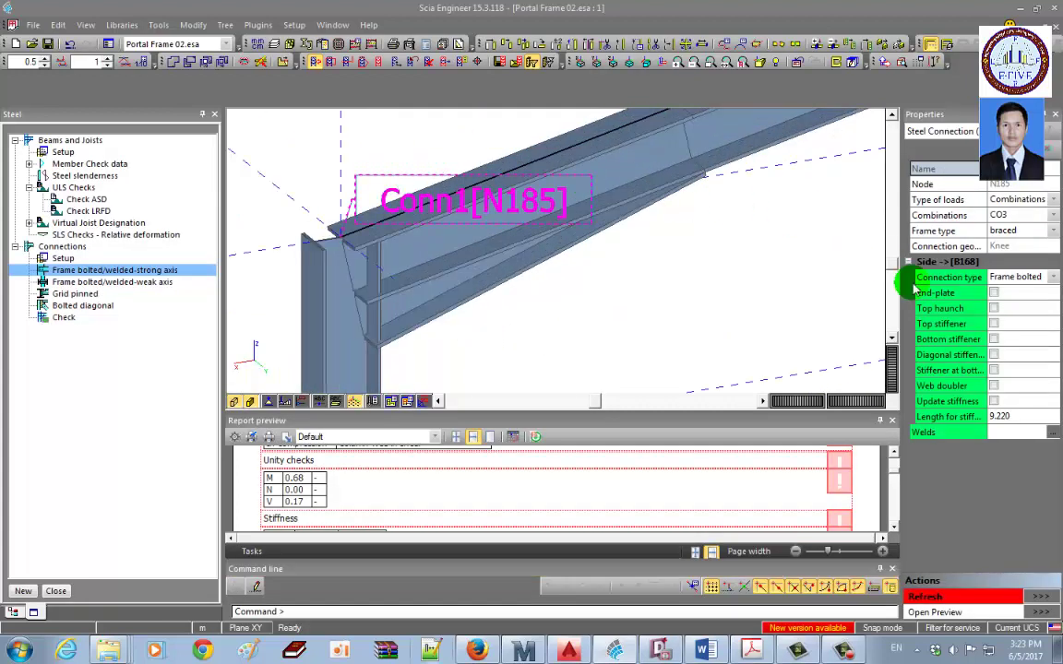
Add an end-plate and bolts to the eave connection.
click(994, 292)
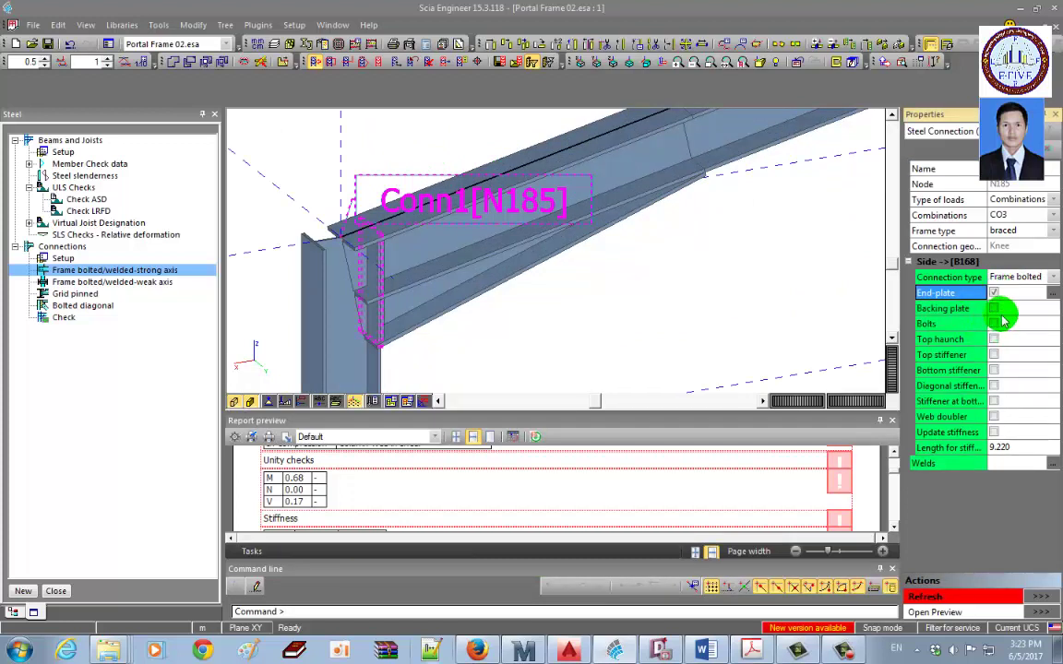
click(994, 323)
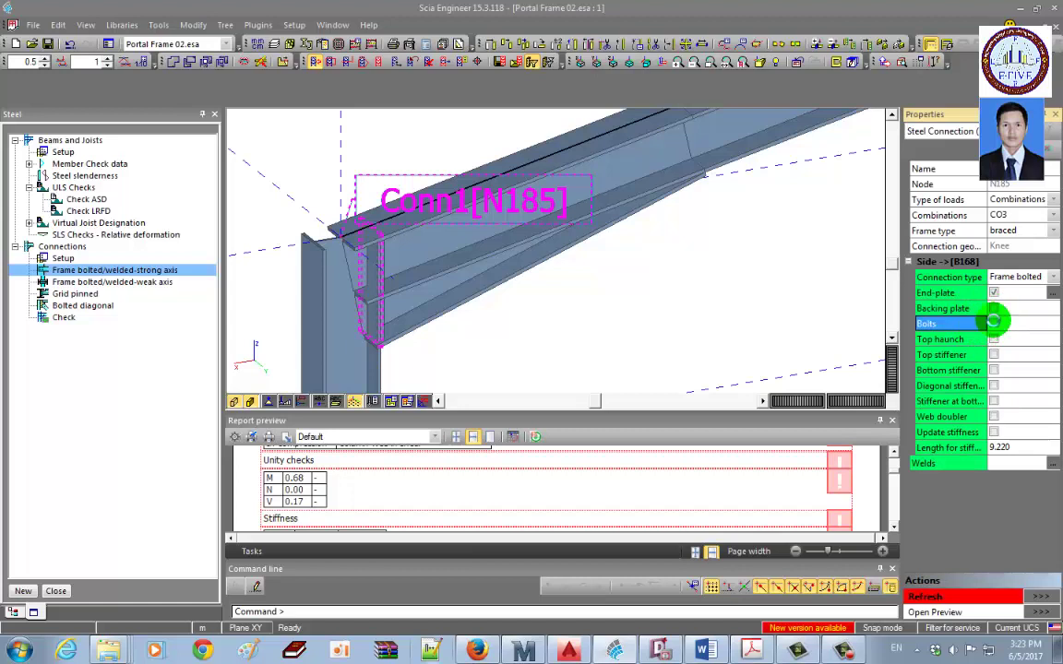
click(994, 322)
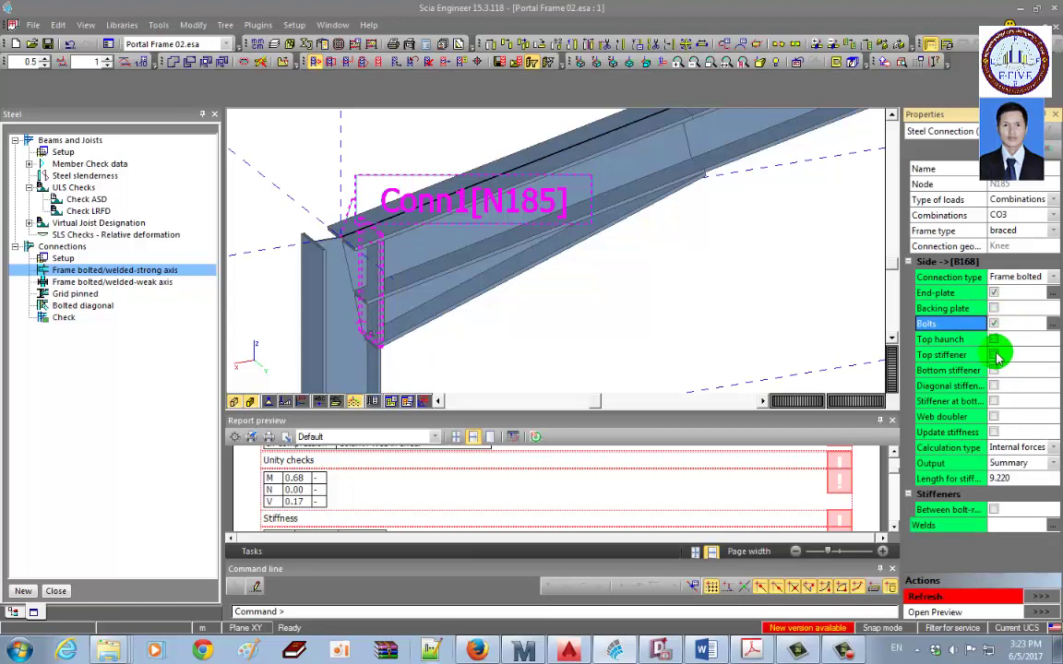
Add top, bottom and diagonal stiffeners to the column at the eave connection.
click(995, 355)
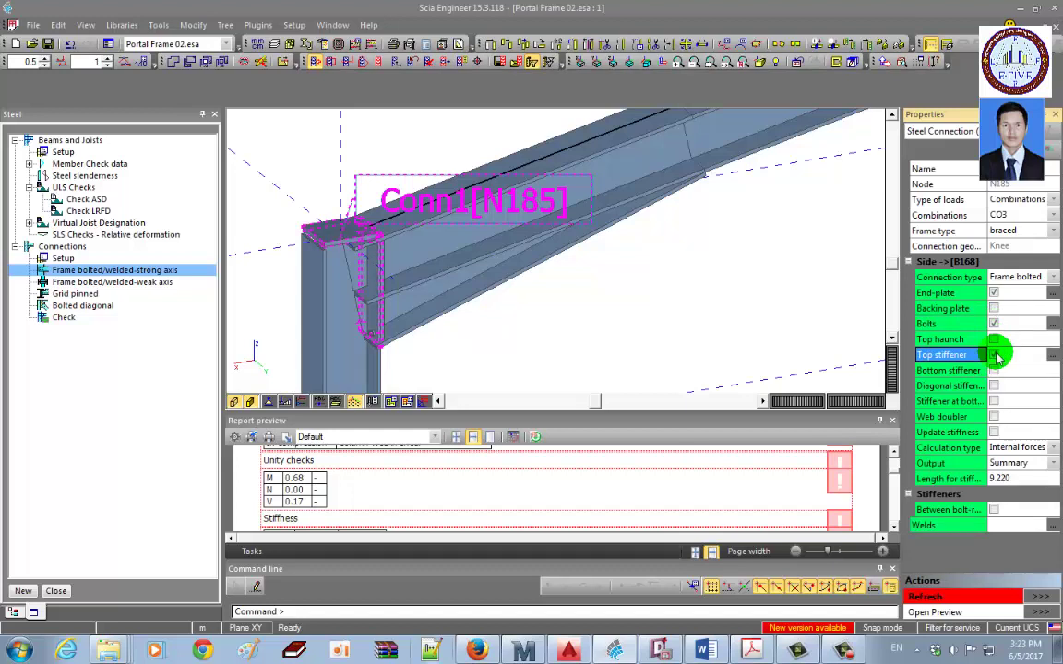
click(994, 370)
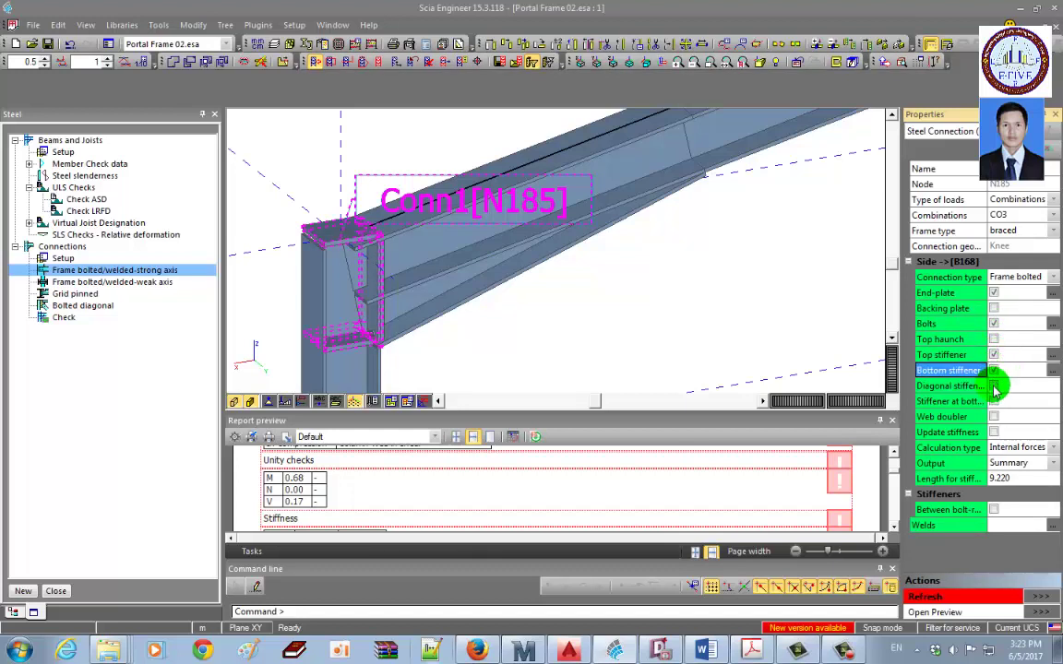
click(994, 386)
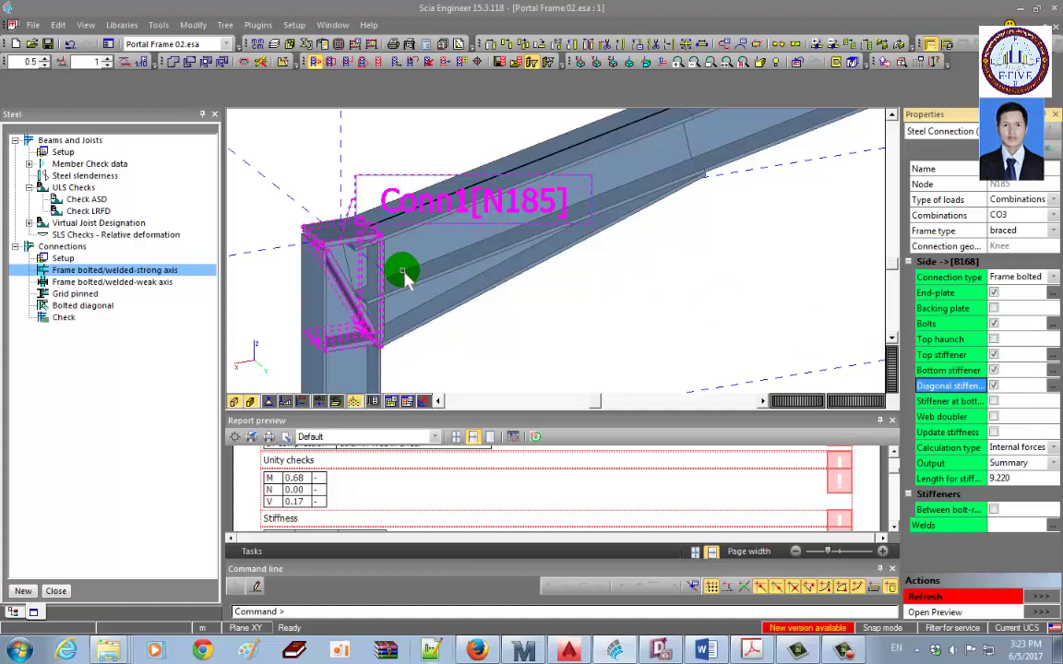
middle_drag(425, 269, 454, 270)
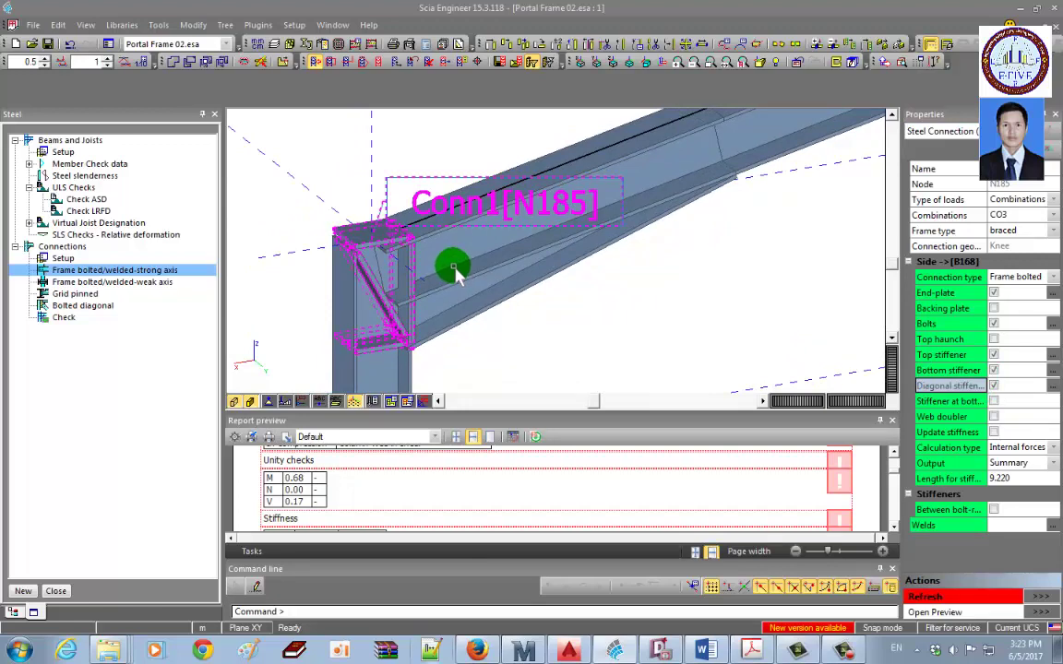
scroll(461, 265, up, 2)
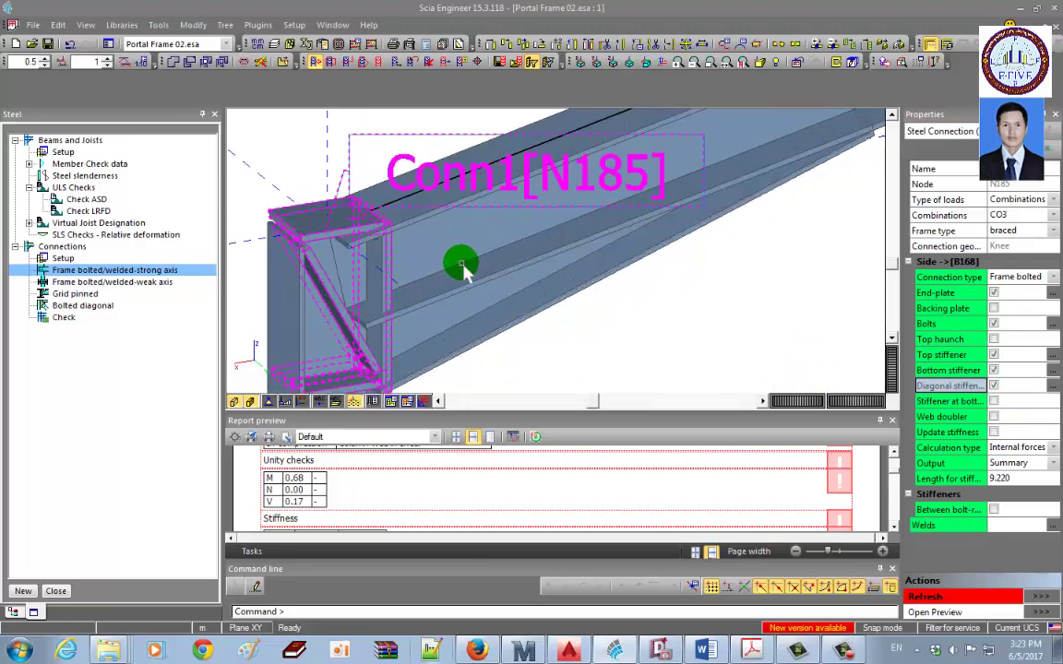
scroll(461, 265, down, 2)
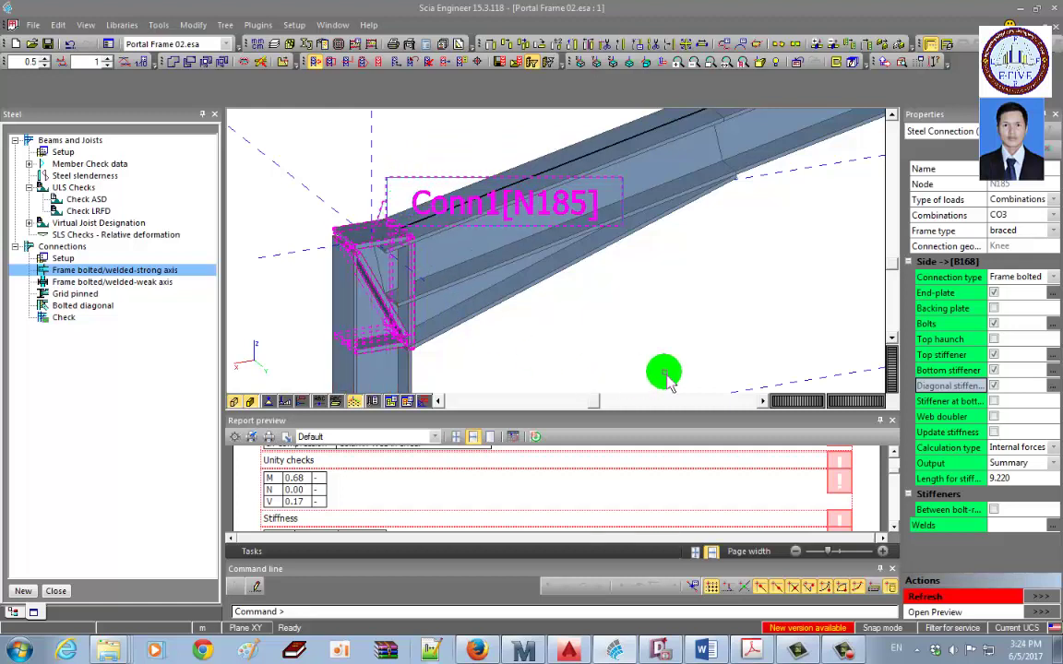
Set the connection's bolt assembly to M20 - 4.6 and reset the bolt locations.
click(1052, 324)
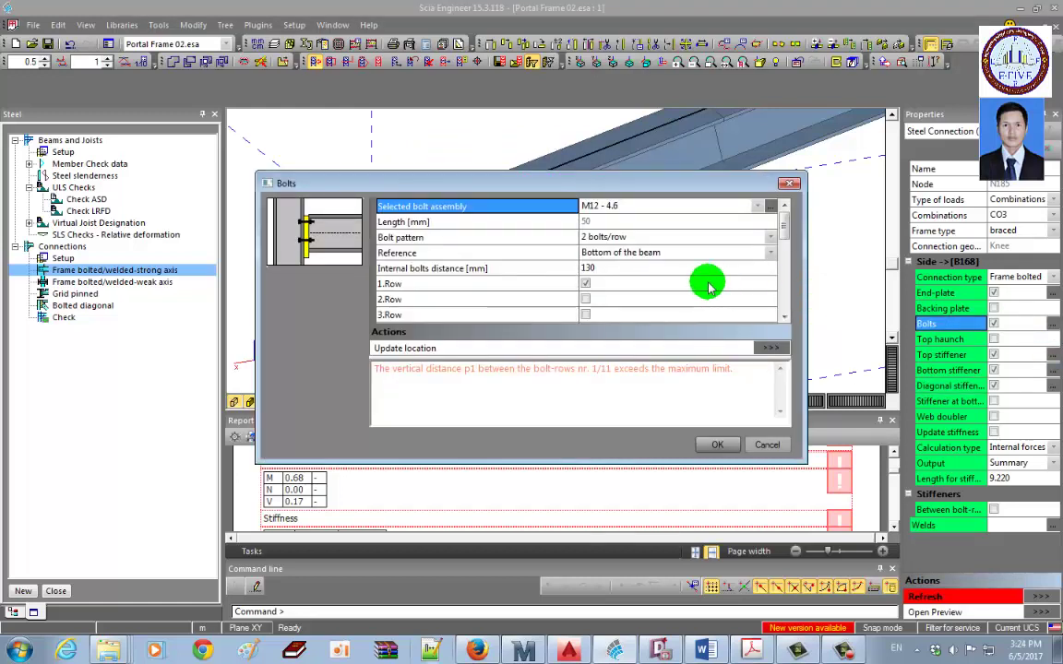
click(757, 207)
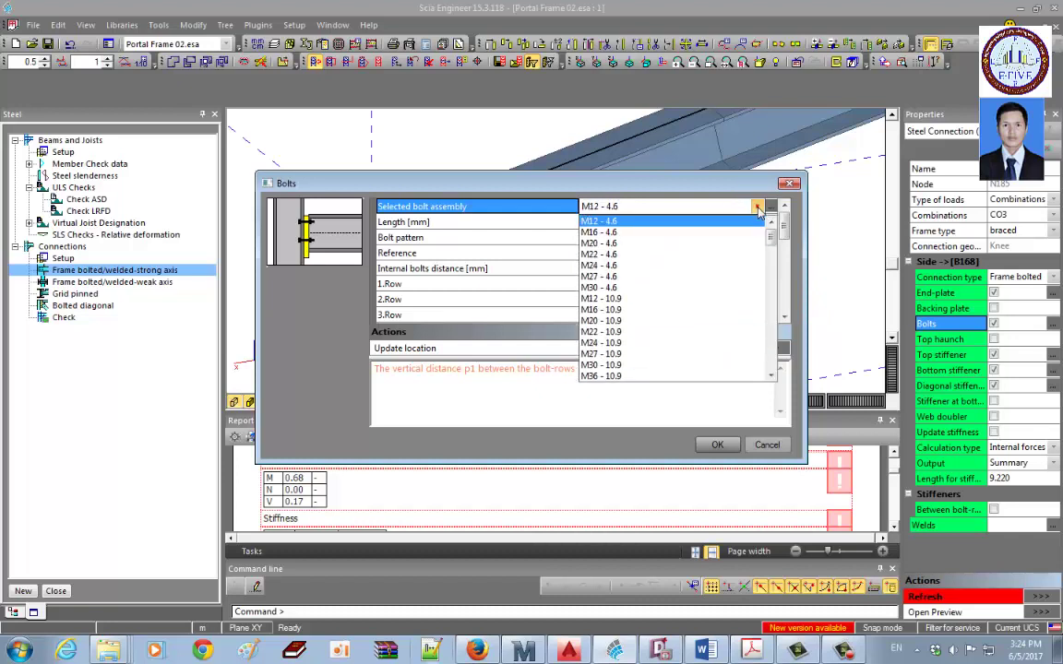
click(704, 244)
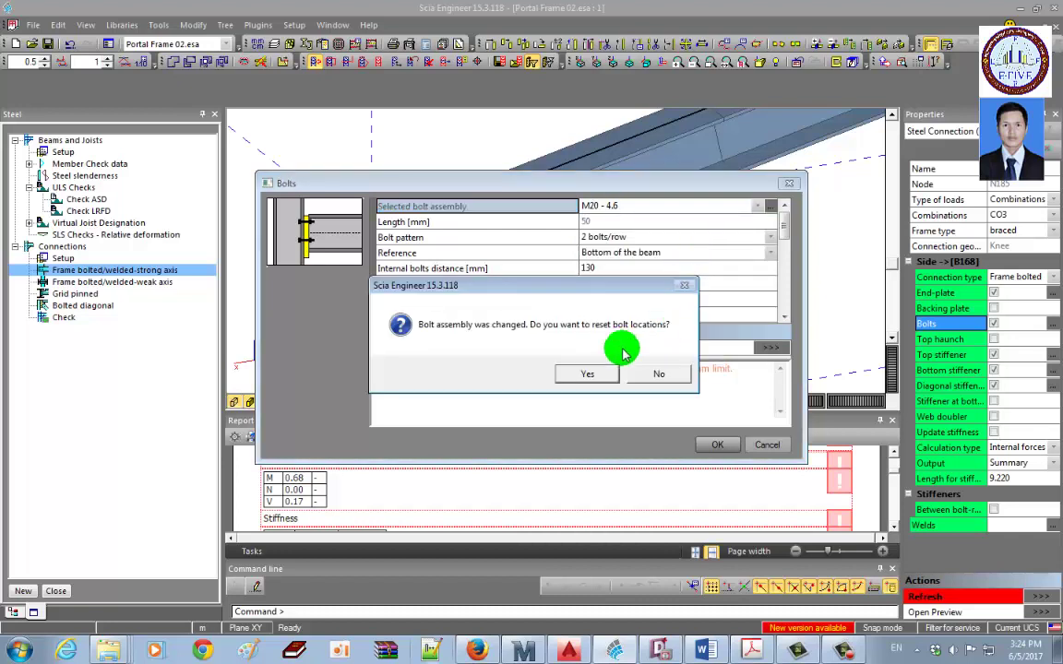
click(587, 374)
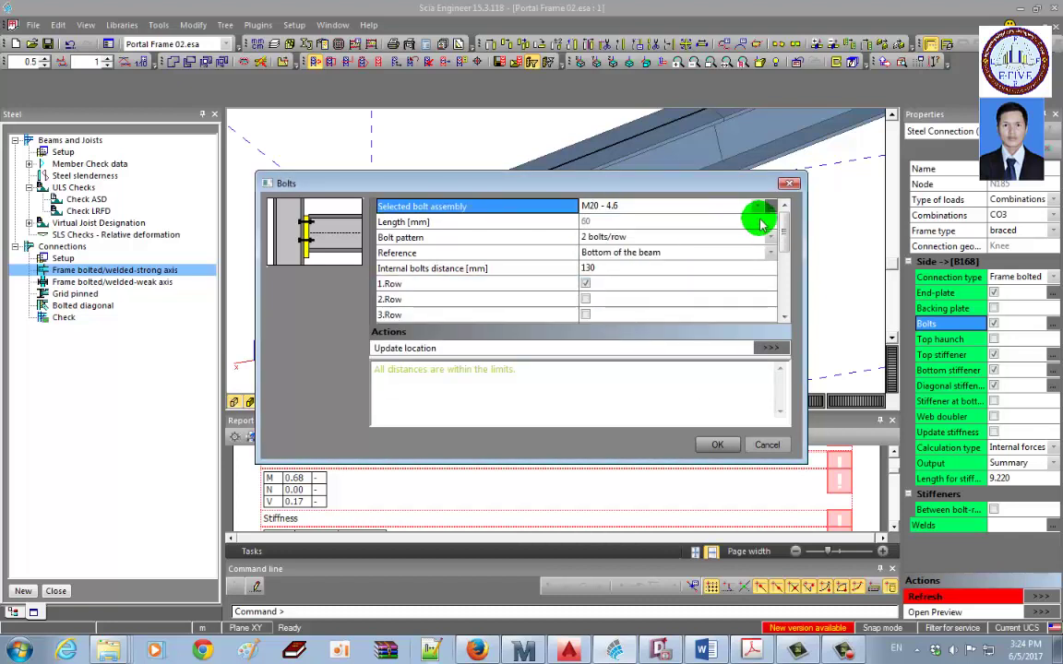
scroll(778, 221, down, 1)
scroll(781, 213, up, 1)
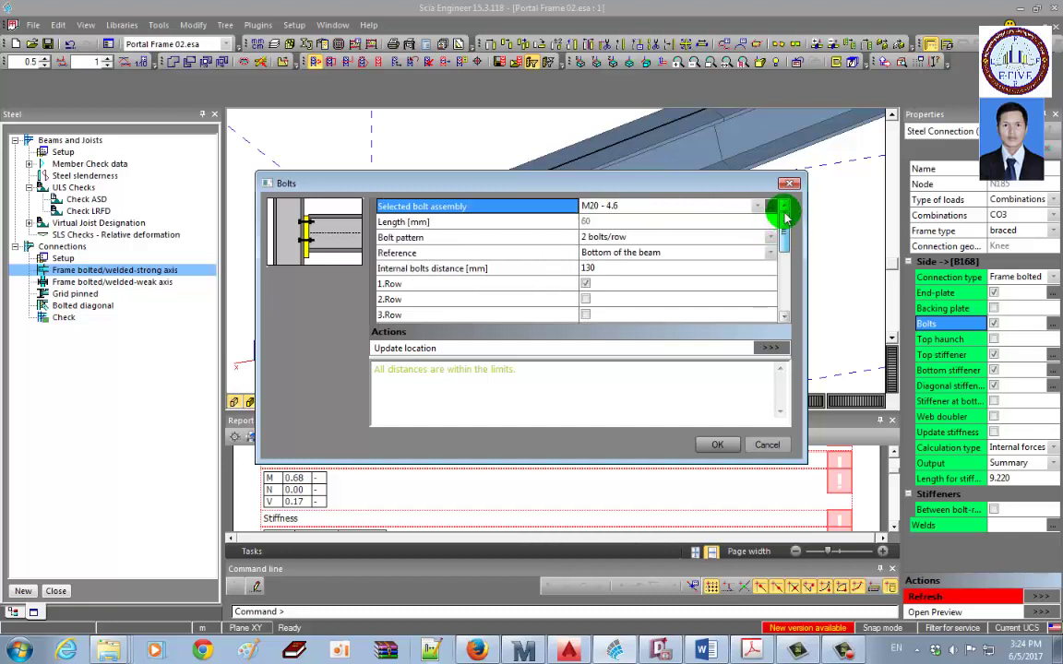
Change the connection's bolt assembly to M20 - 10.9.
click(757, 207)
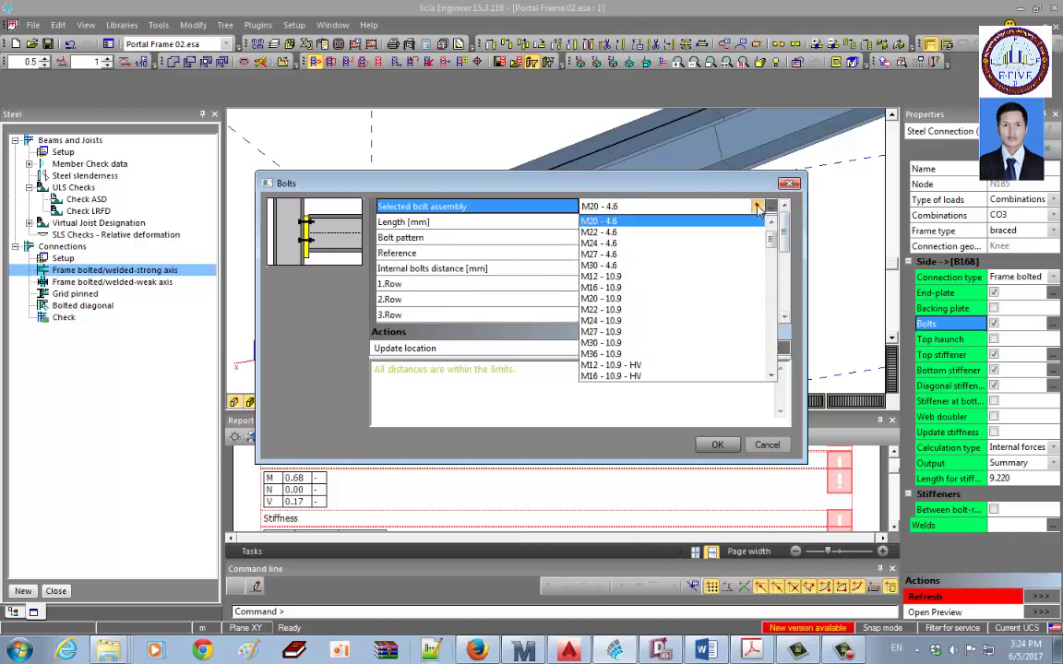
click(666, 300)
click(615, 377)
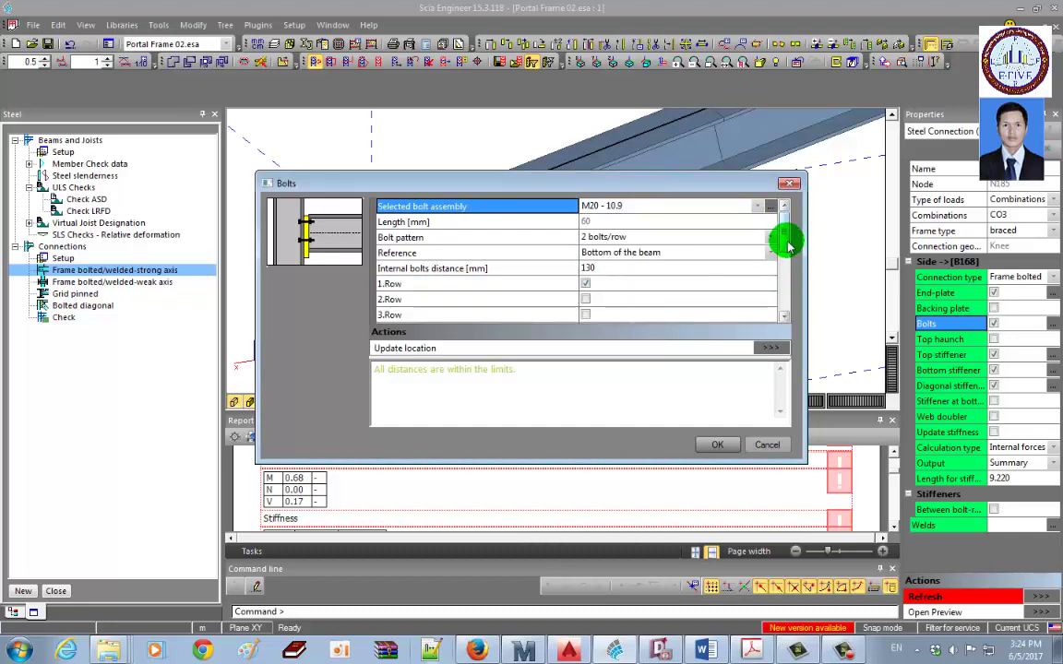
Enable the fourth bolt row of the connection and accept the bolt settings.
mouse_move(787, 246)
mouse_down()
mouse_move(781, 308)
mouse_move(788, 260)
mouse_up()
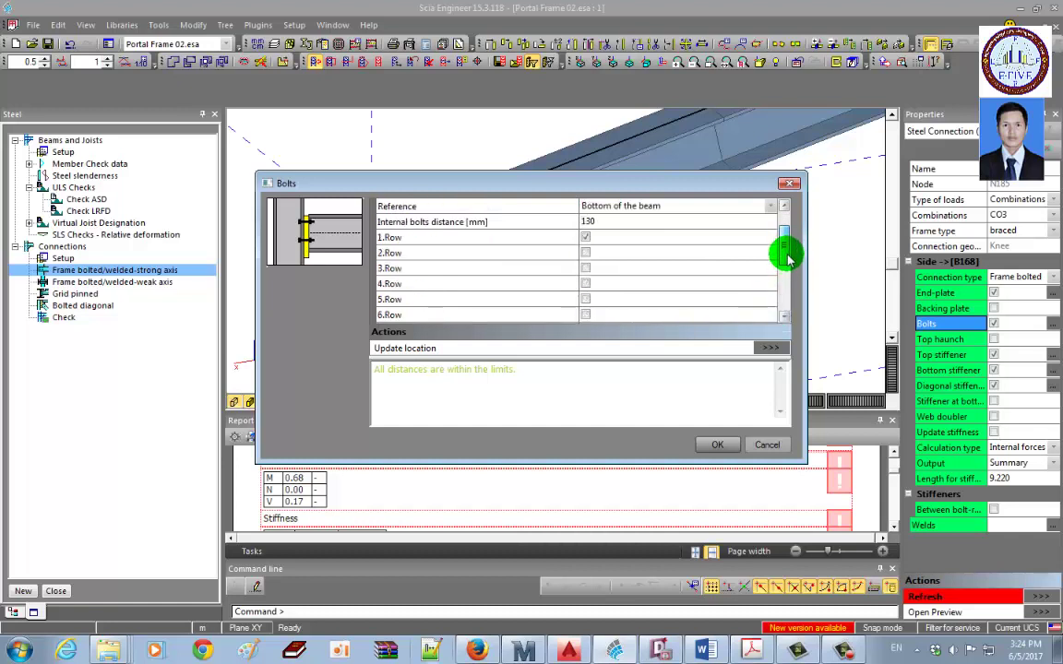
click(585, 284)
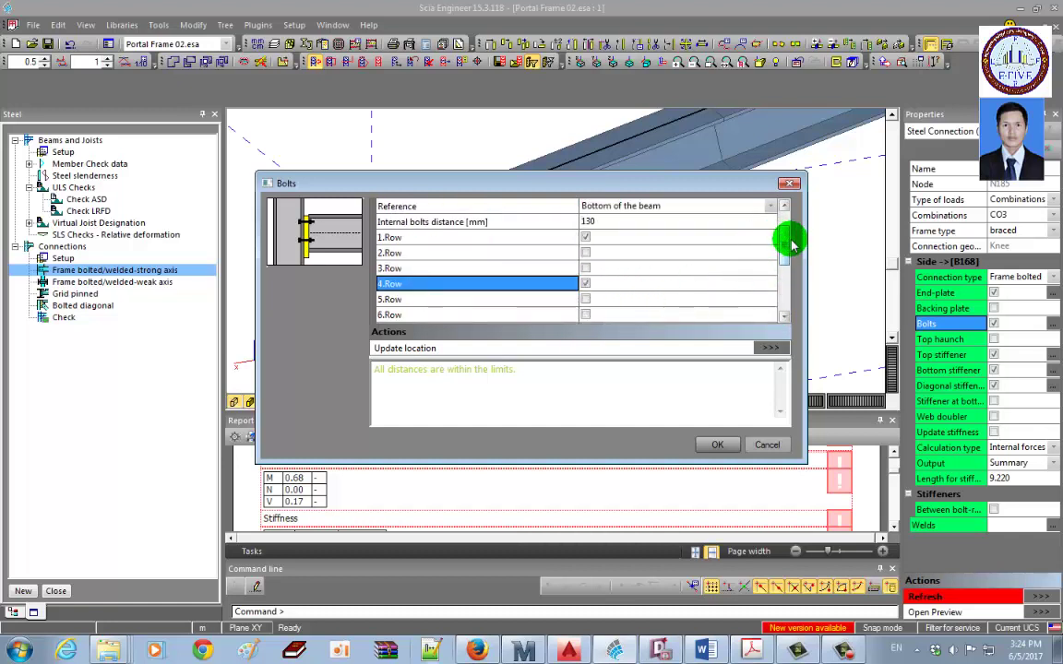
mouse_move(785, 242)
mouse_down()
mouse_move(784, 228)
mouse_move(784, 262)
mouse_up()
click(717, 445)
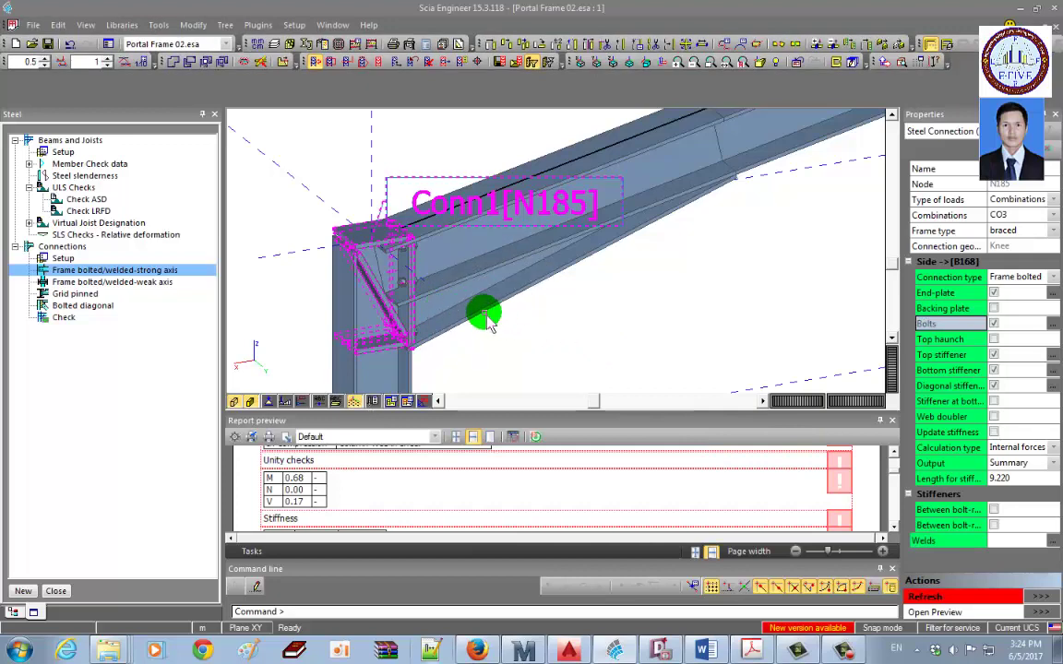
Examine the bolts, end plate and column stiffeners of the eave connection from several angles and distances.
ctrl+right_drag(484, 314, 428, 294)
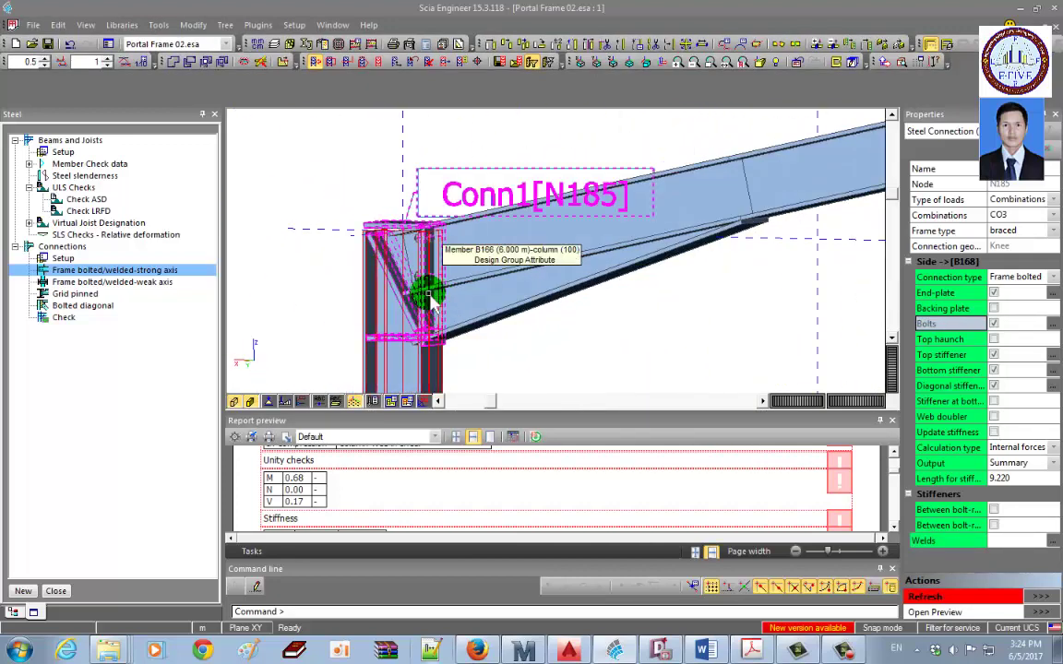
scroll(429, 295, up, 10)
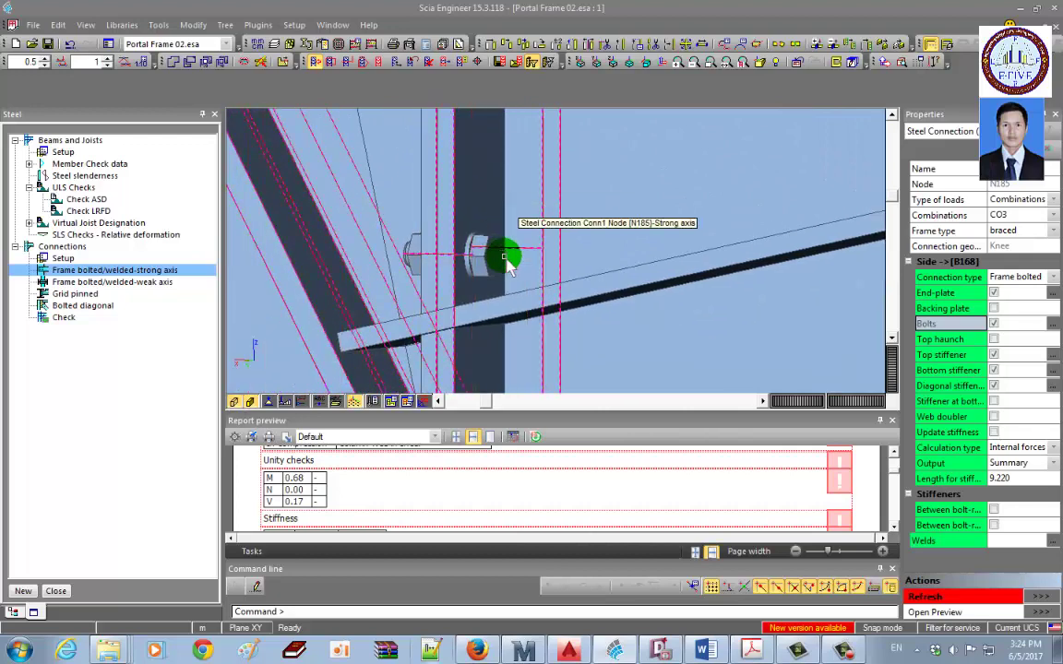
scroll(507, 263, down, 8)
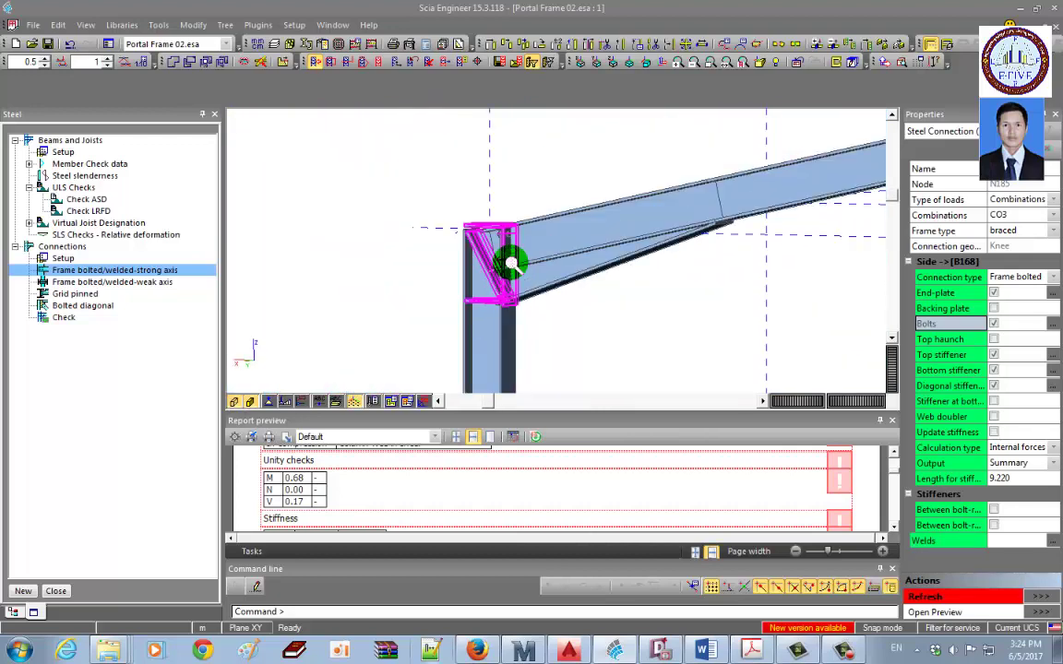
scroll(506, 227, up, 6)
scroll(517, 240, down, 3)
middle_drag(557, 297, 532, 224)
scroll(531, 223, down, 2)
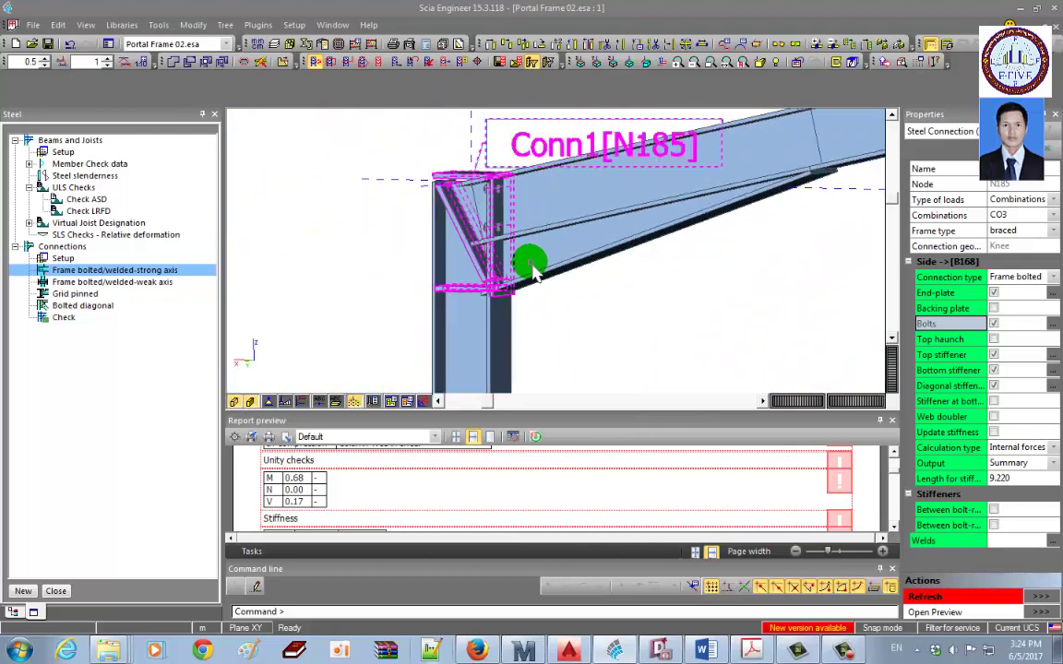
scroll(544, 281, down, 3)
scroll(558, 291, up, 5)
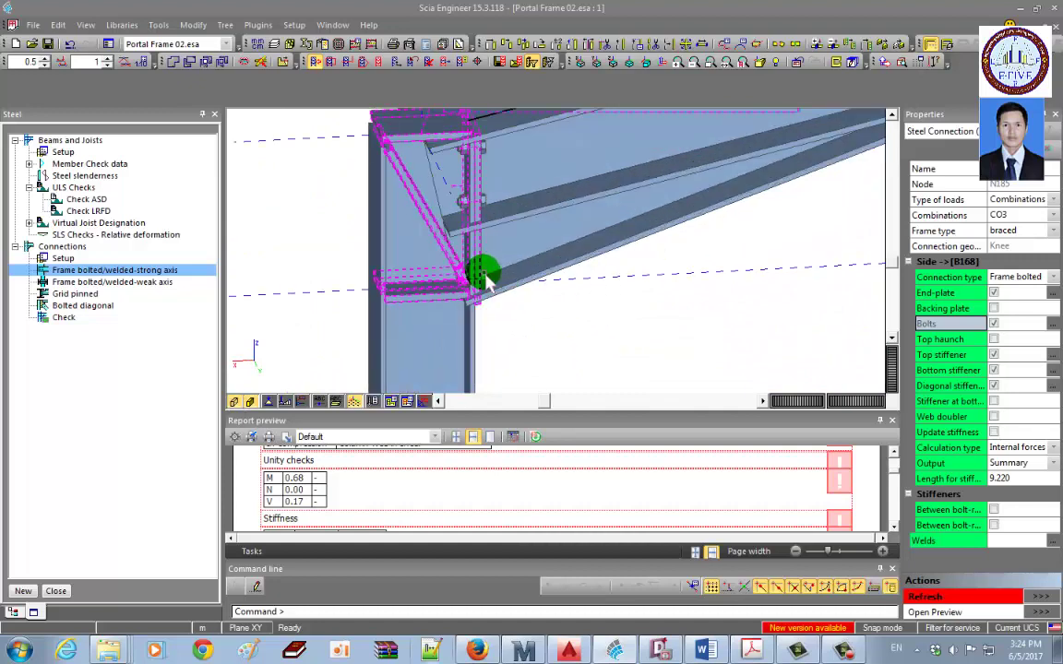
scroll(486, 281, down, 5)
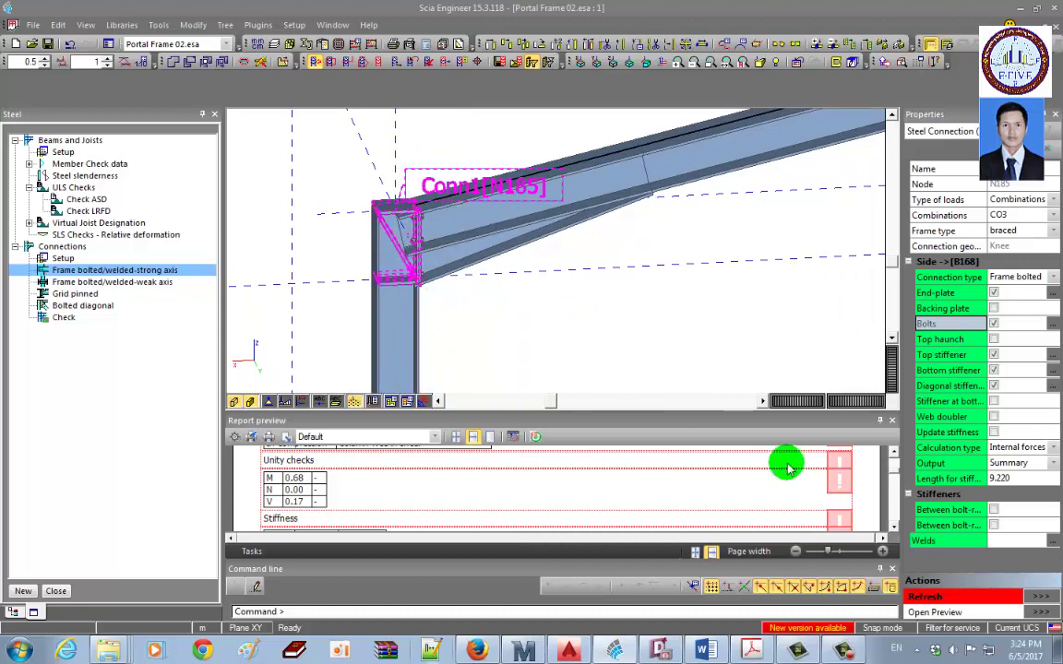
Review the connection's weld settings and close them without making changes.
click(1053, 543)
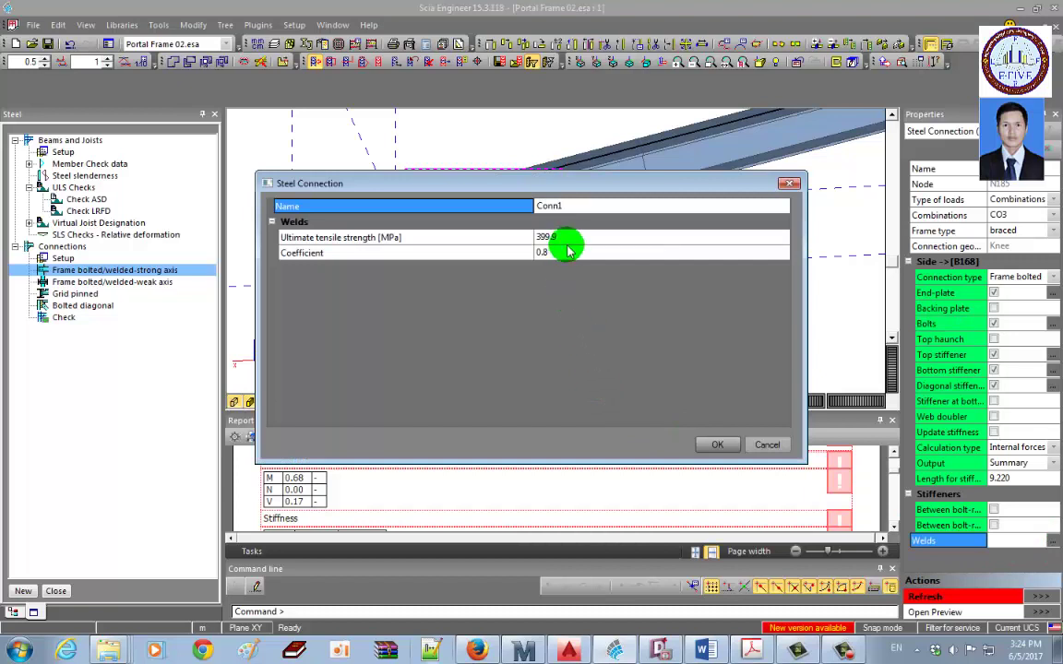
click(787, 184)
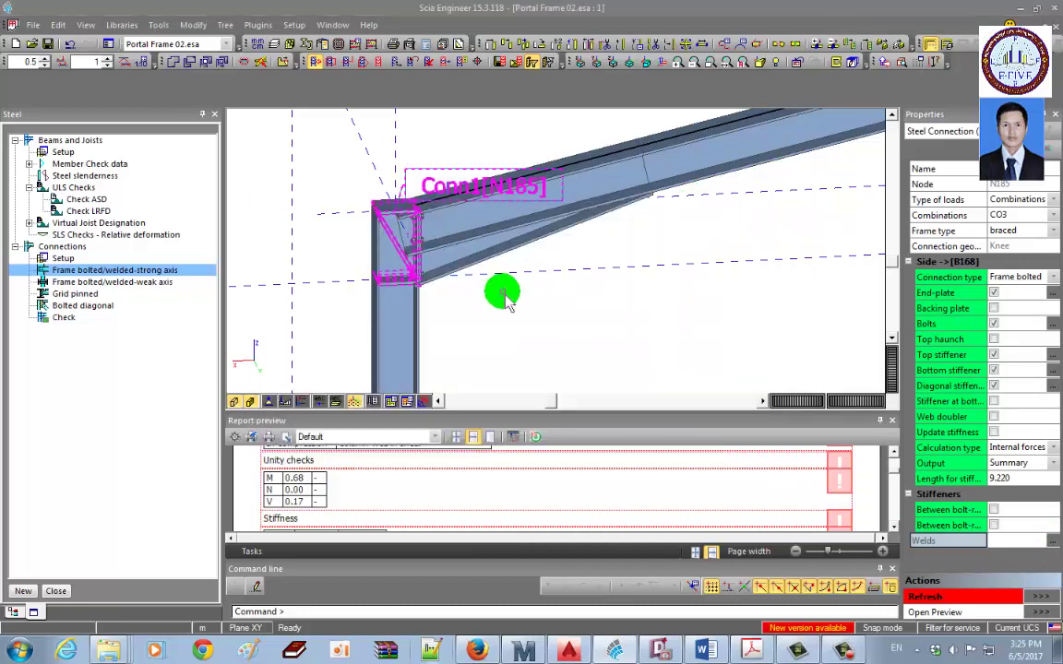
Display the frame as a structural model and examine the eave connection's bolts, stiffeners and end plate.
scroll(503, 293, up, 3)
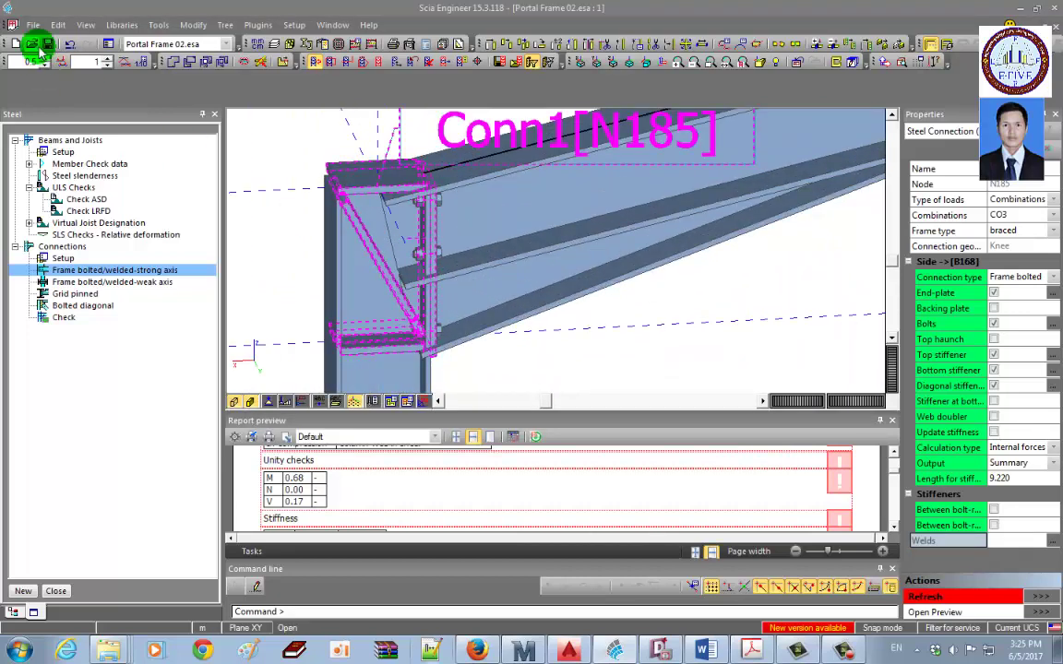
click(85, 25)
mouse_move(134, 43)
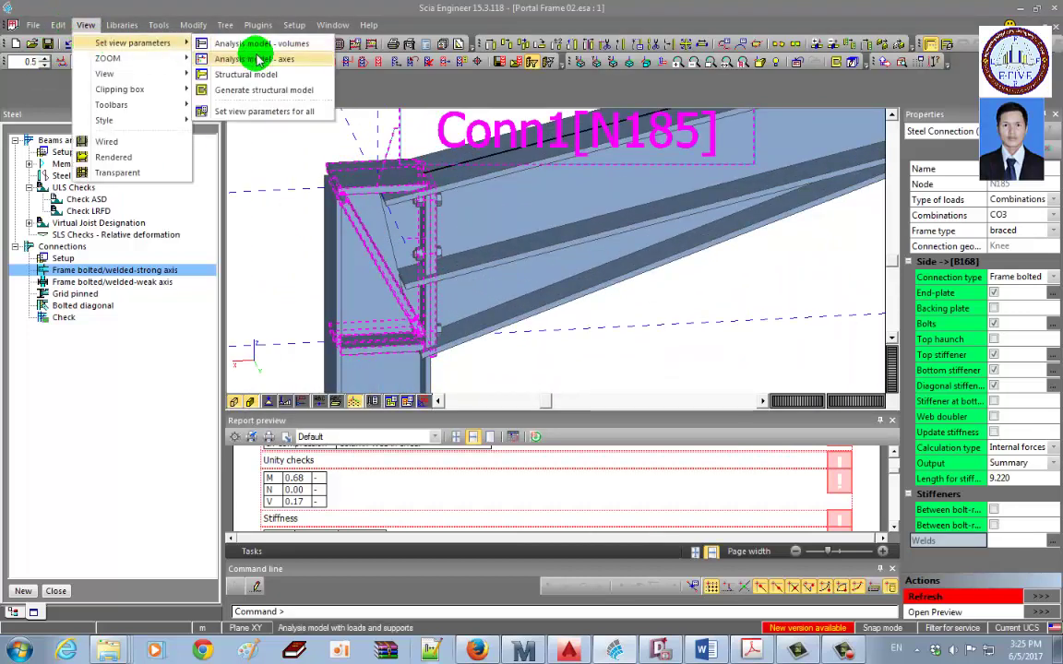
click(247, 74)
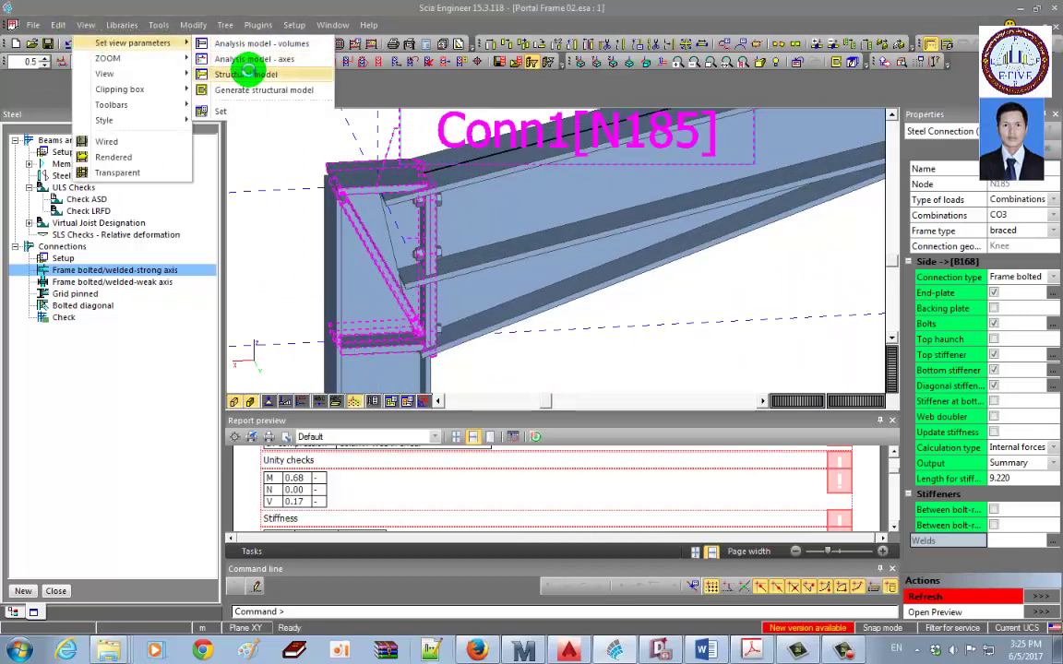
mouse_move(489, 280)
ctrl+right_down()
mouse_move(498, 291)
mouse_move(473, 251)
mouse_move(491, 261)
mouse_move(491, 282)
ctrl+right_up()
scroll(407, 228, up, 2)
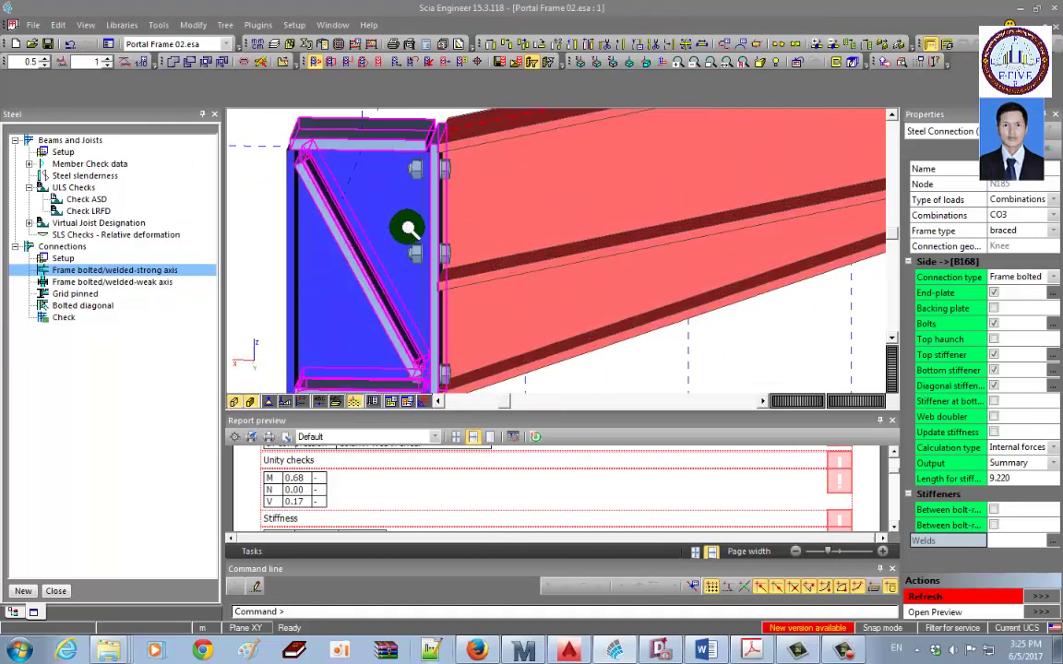
ctrl+shift+right_drag(408, 228, 408, 230)
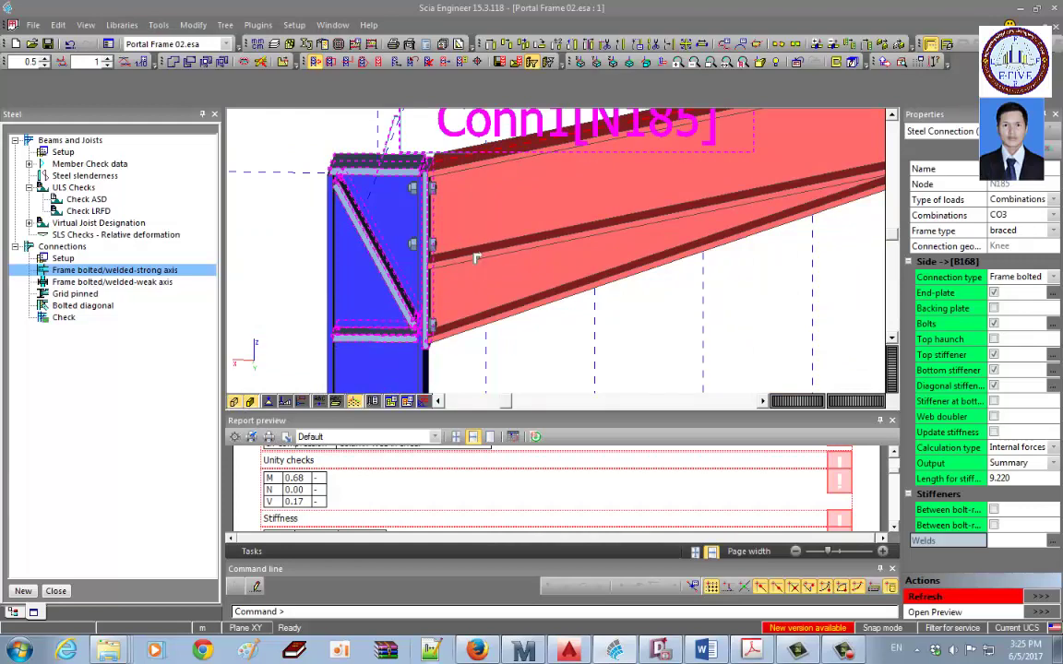
mouse_move(476, 260)
ctrl+right_down()
mouse_move(466, 242)
mouse_move(441, 245)
mouse_move(455, 259)
ctrl+right_up()
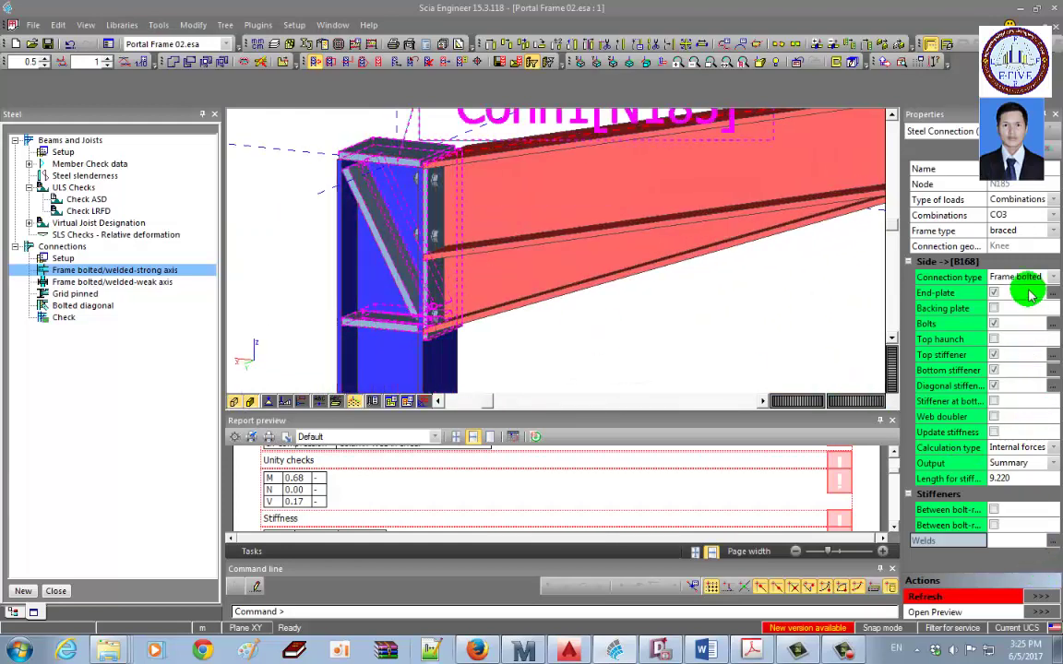
Refresh the connection check using load type Combinations and combination CO3.
click(1020, 204)
click(1024, 202)
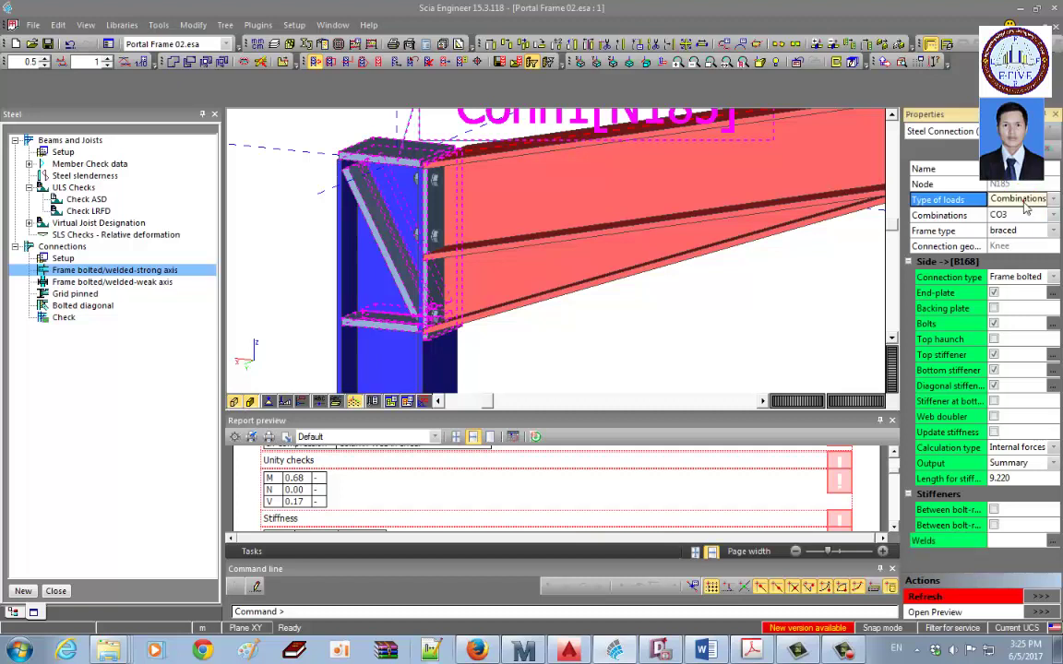
click(1010, 216)
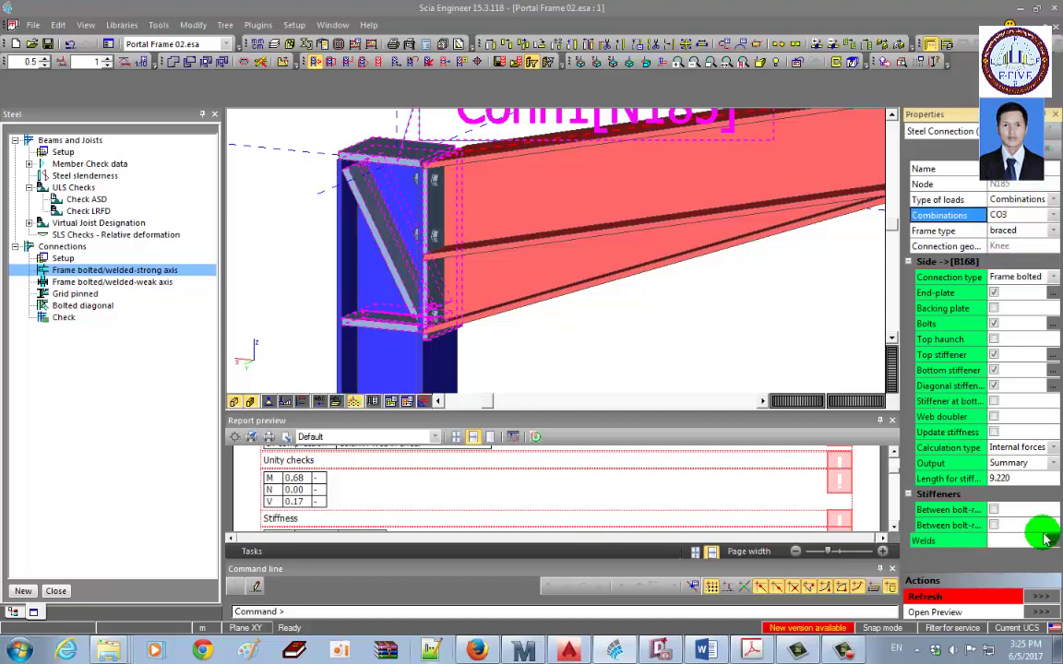
click(1047, 598)
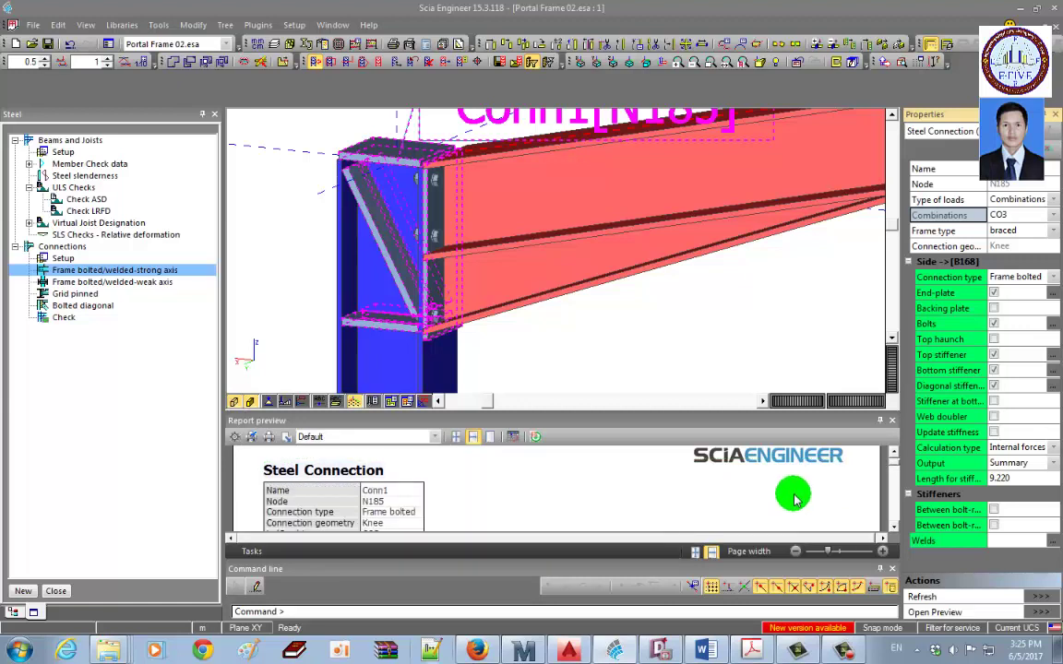
Export the steel connection report to a PDF file named 04 in the scia test folder.
click(286, 436)
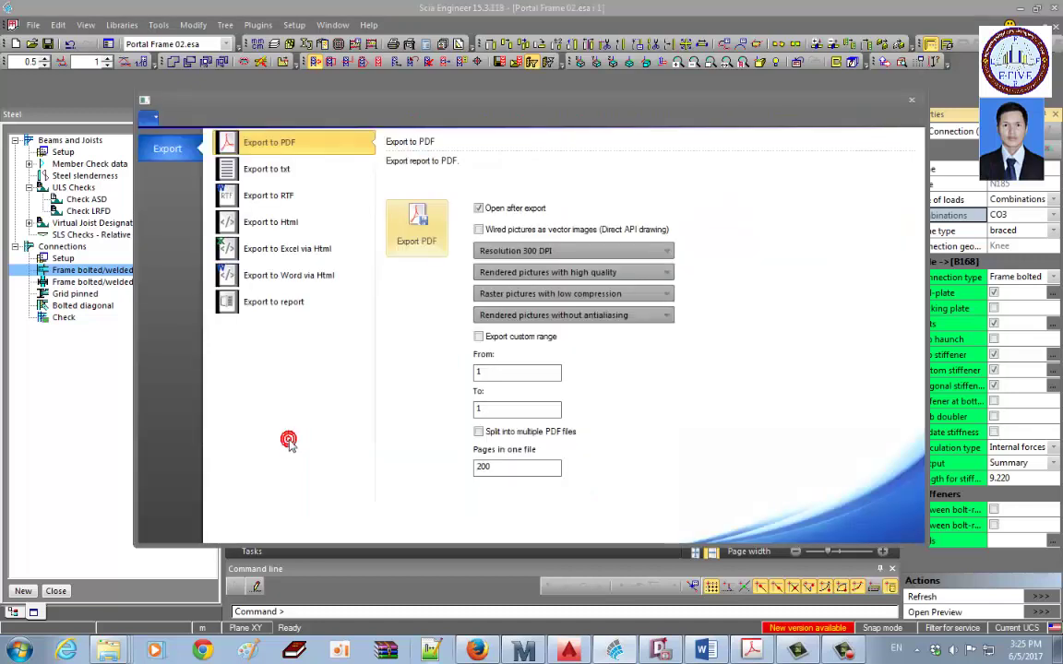
click(419, 227)
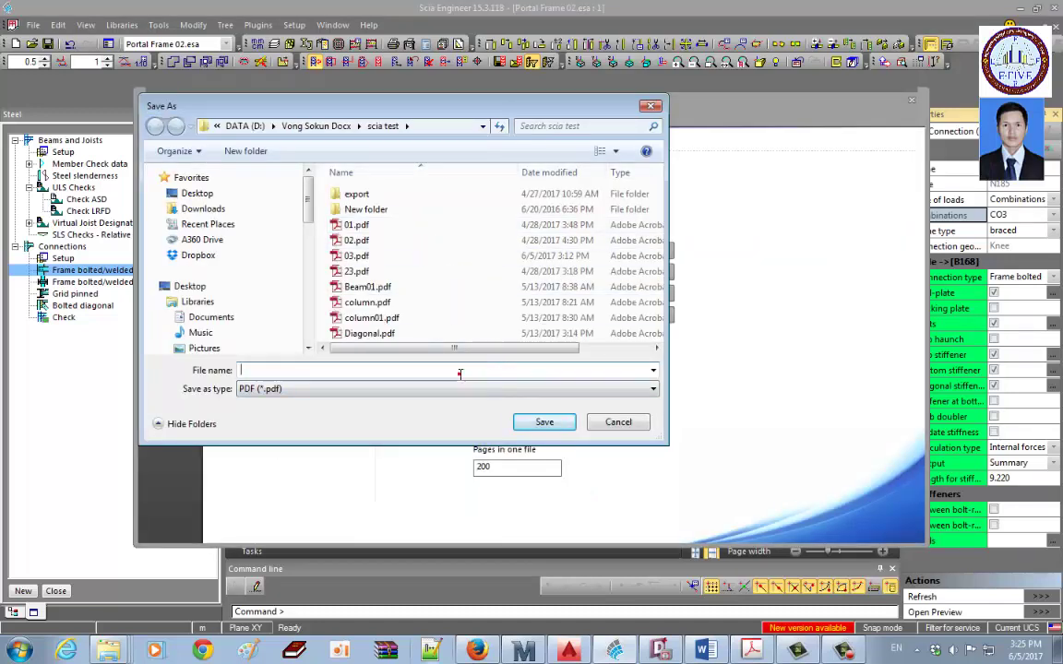
text(04)
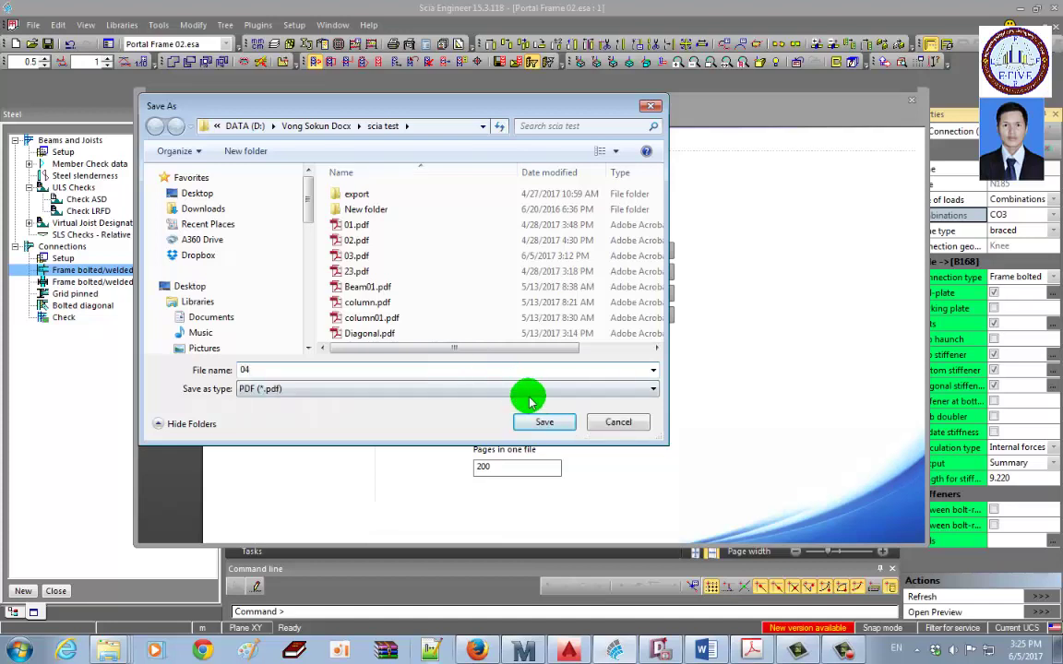
click(544, 424)
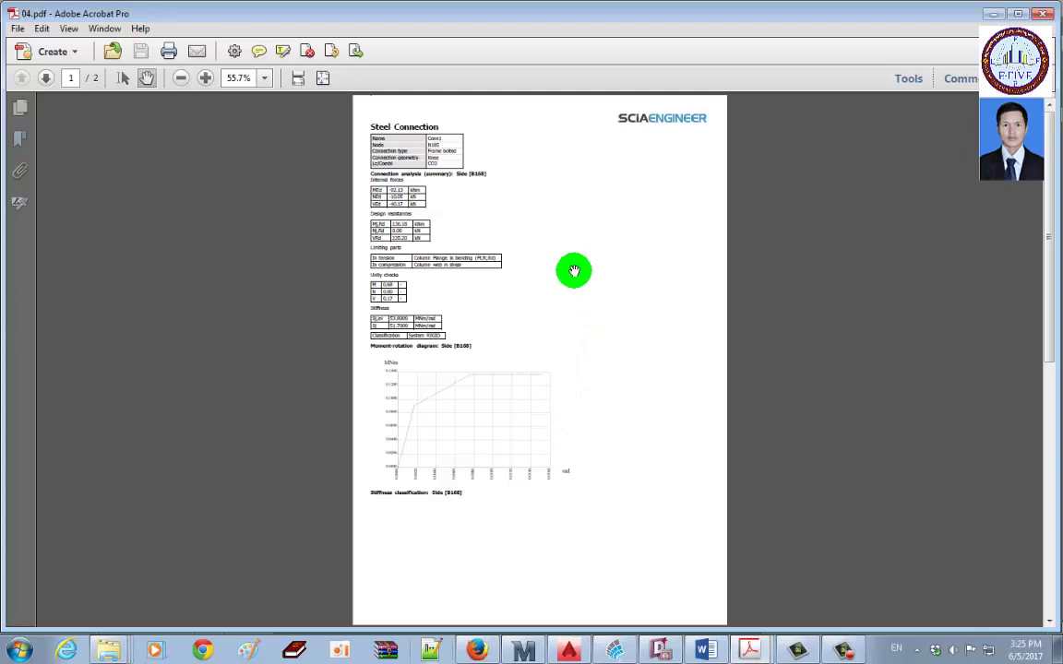
Examine the internal forces, design resistances, unity checks, stiffness and both moment-rotation diagrams in the exported 04.pdf report.
click(206, 79)
click(206, 78)
click(206, 79)
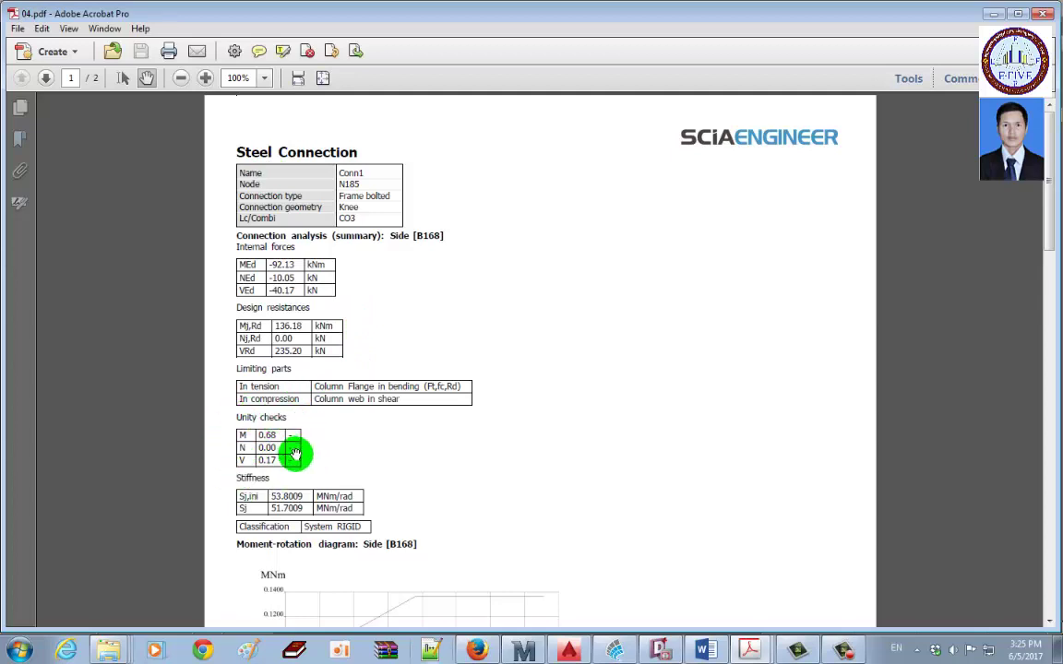
scroll(294, 454, down, 2)
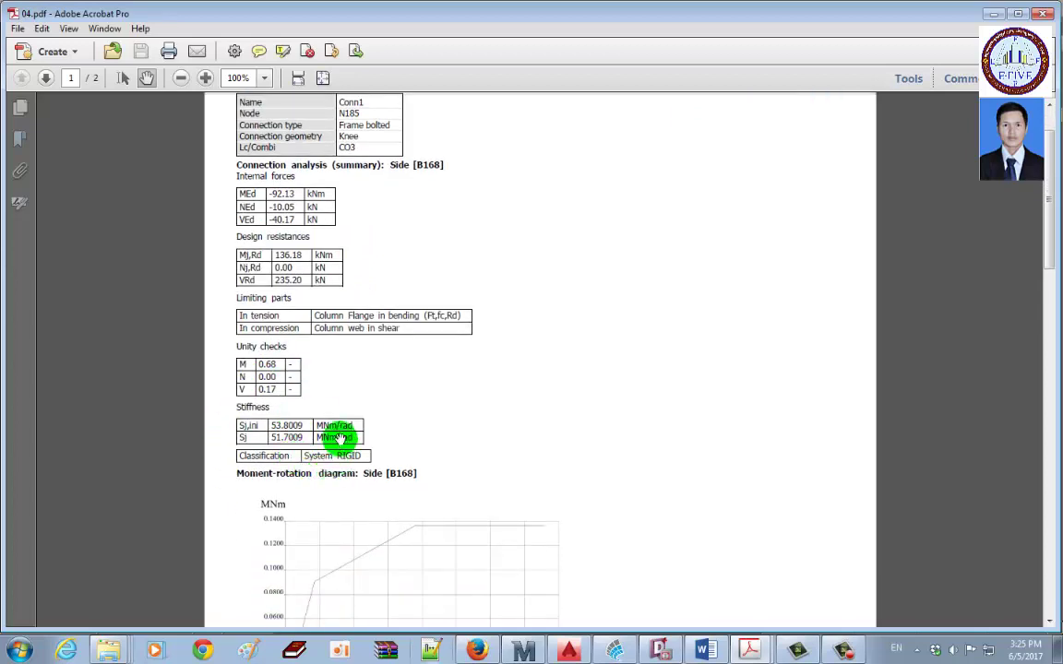
drag(318, 407, 319, 405)
scroll(239, 367, up, 2)
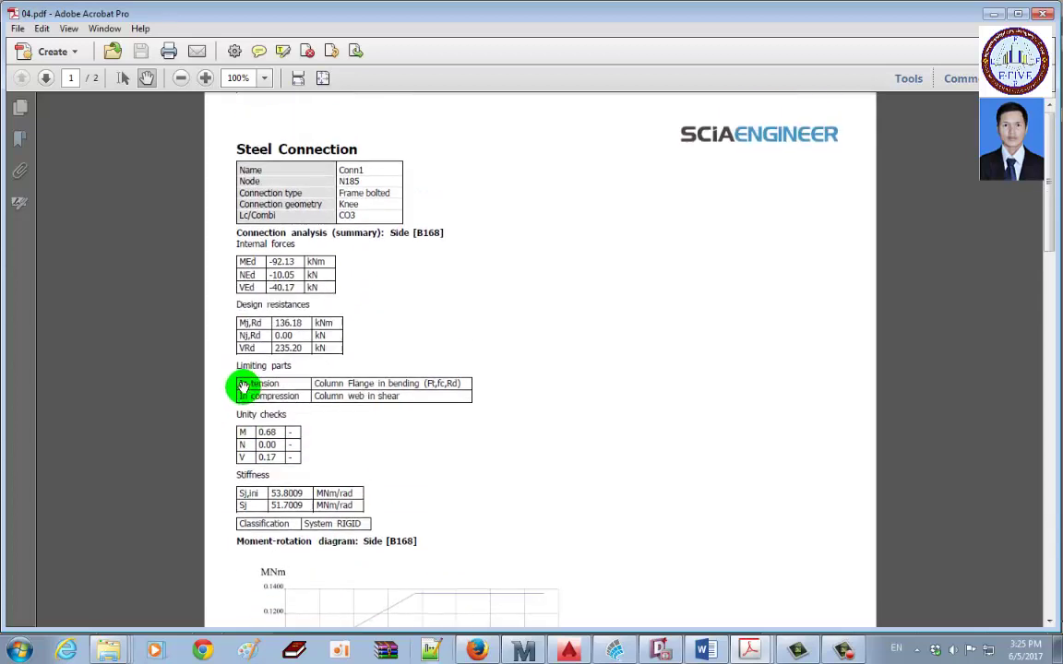
click(205, 77)
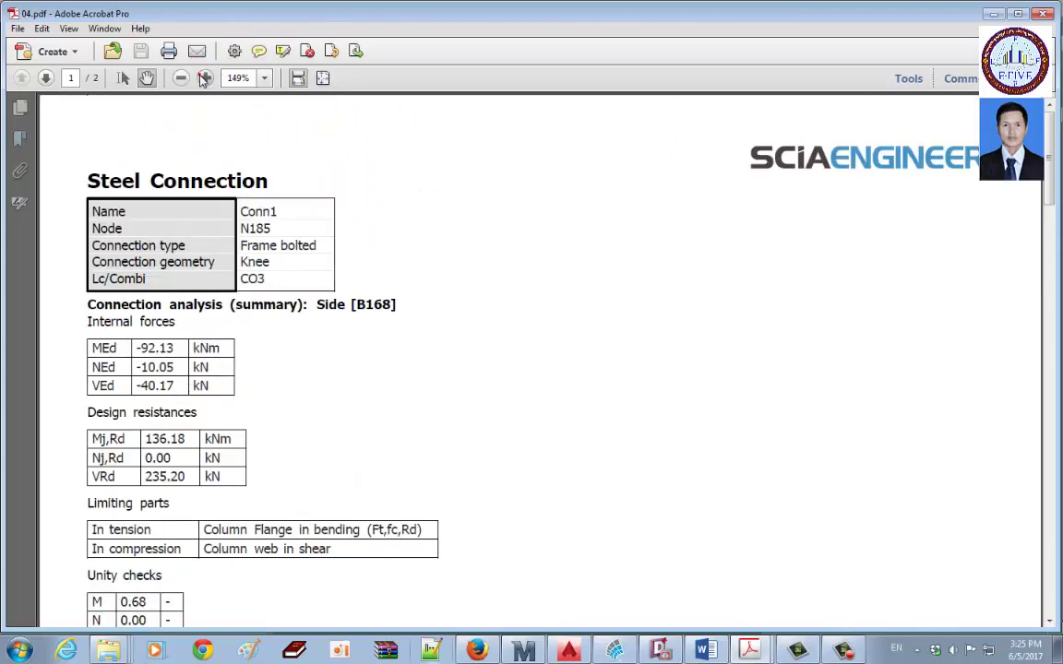
scroll(238, 209, down, 10)
scroll(242, 199, down, 2)
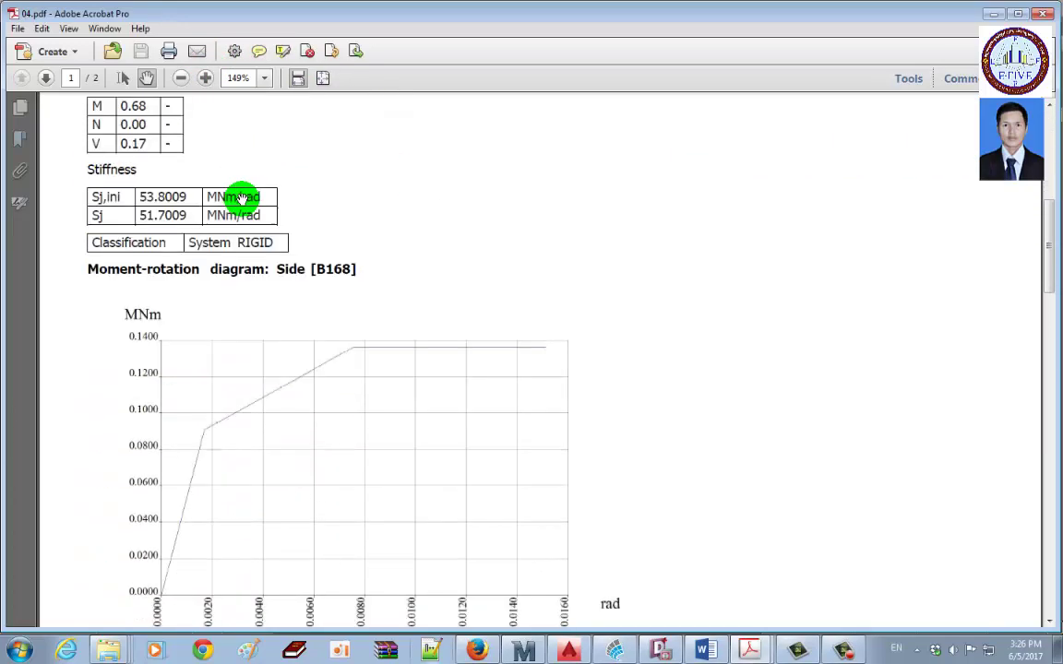
scroll(241, 199, up, 1)
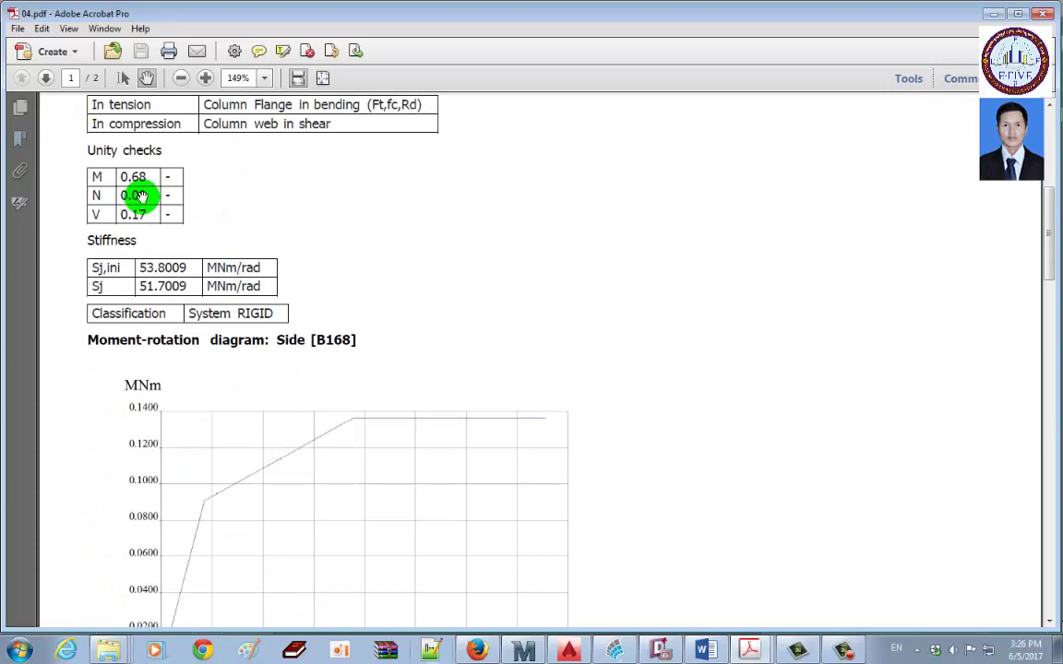
scroll(140, 196, down, 20)
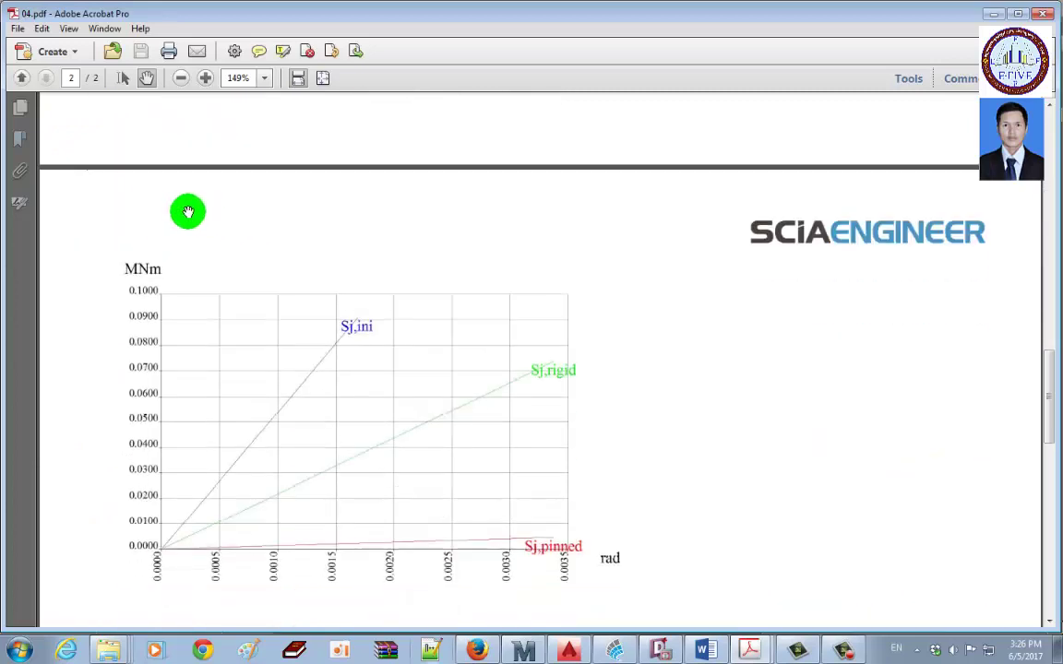
scroll(190, 212, down, 8)
scroll(208, 216, up, 6)
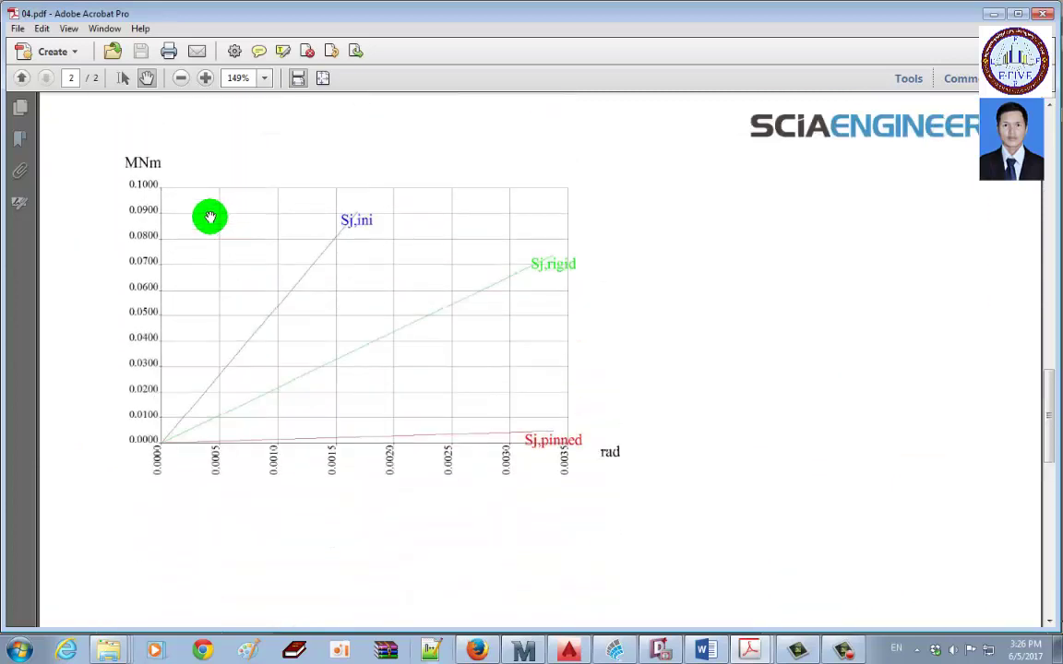
scroll(210, 217, up, 3)
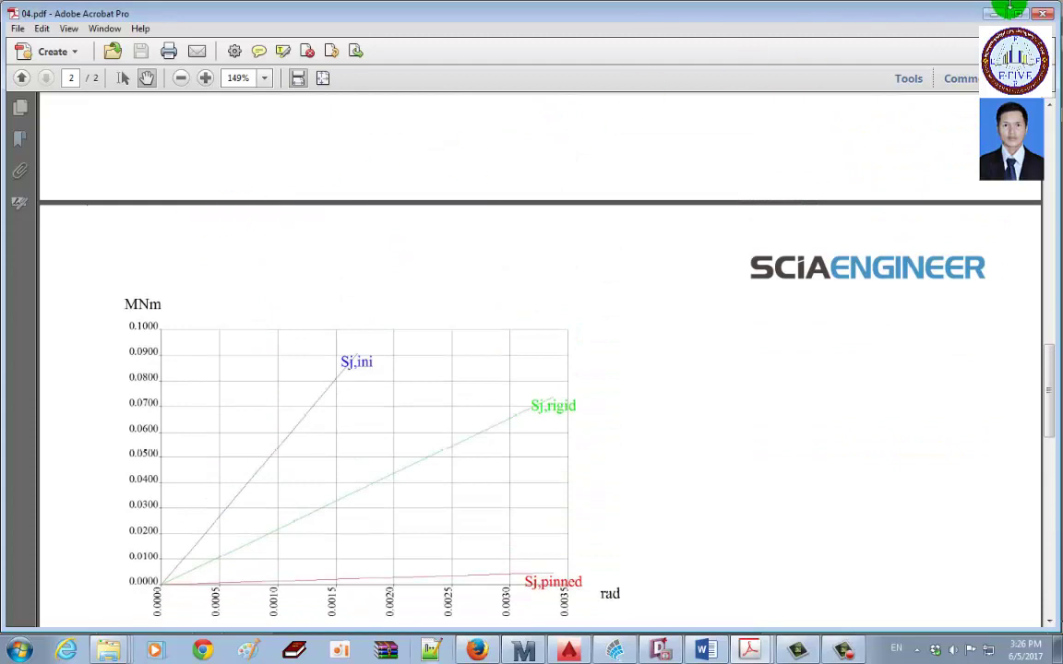